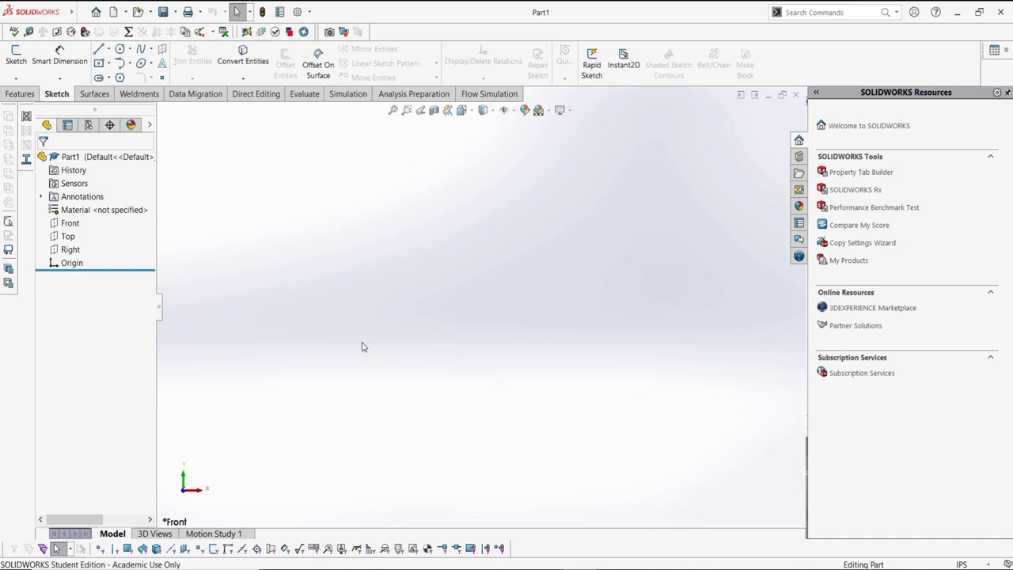
On the Front plane, sketch a closed six-sided line profile from the origin, about 3.24 in wide, with two sloped upper-left edges.
left_click(17, 60)
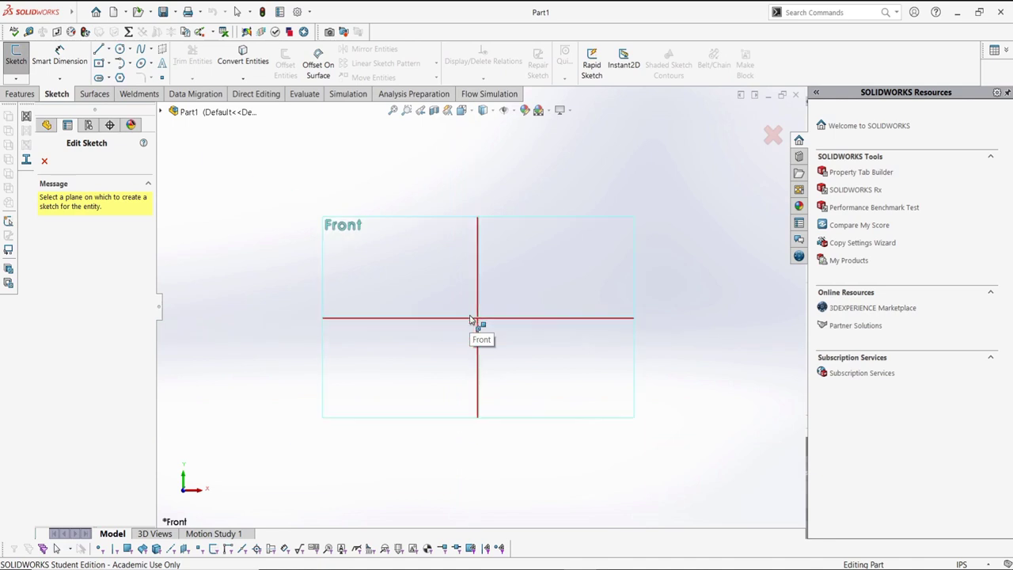
left_click(436, 273)
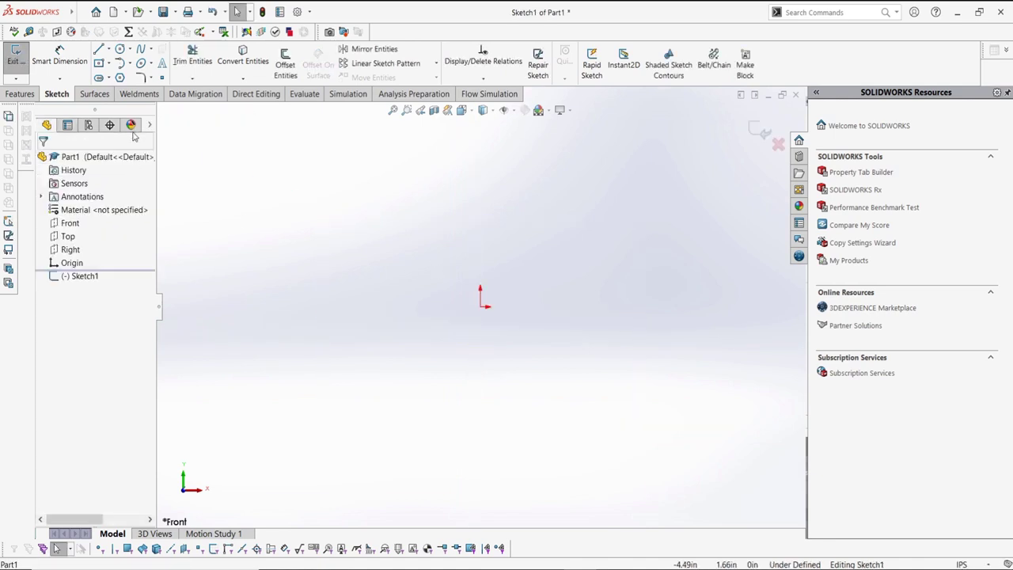
left_click(99, 52)
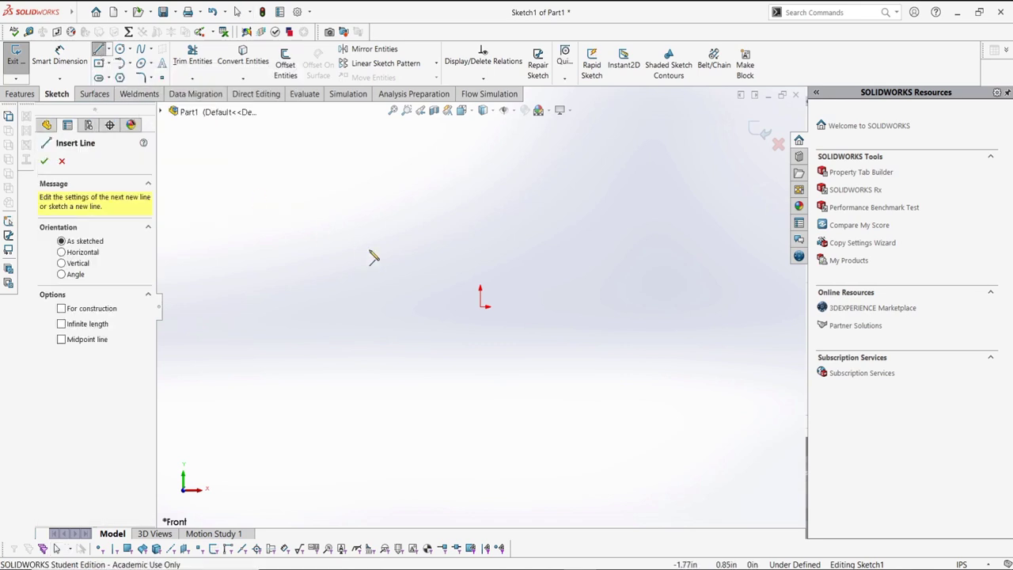
left_click(485, 308)
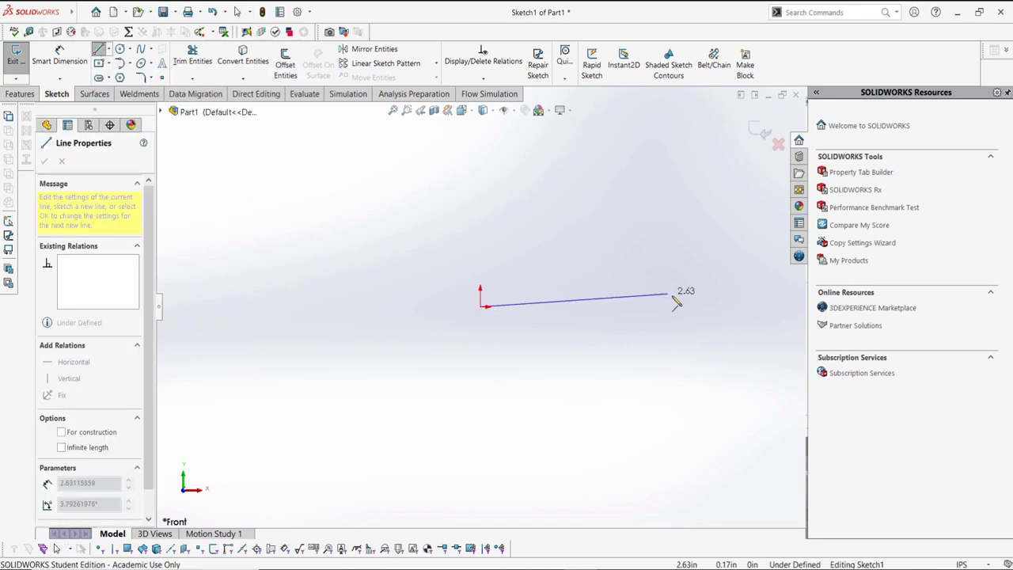
left_click(711, 307)
left_click(712, 171)
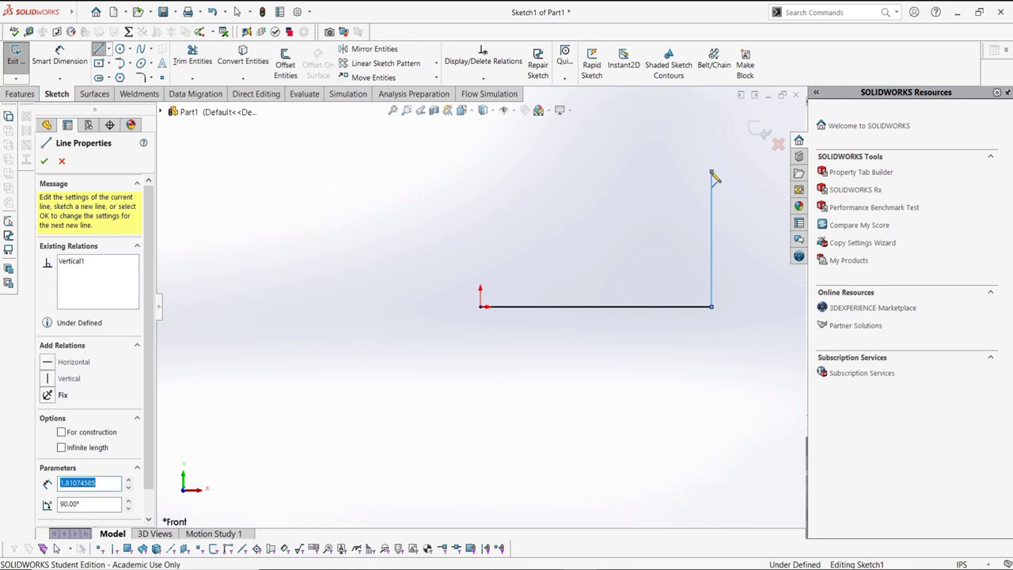
left_click(594, 175)
left_click(522, 198)
left_click(481, 274)
left_click(480, 306)
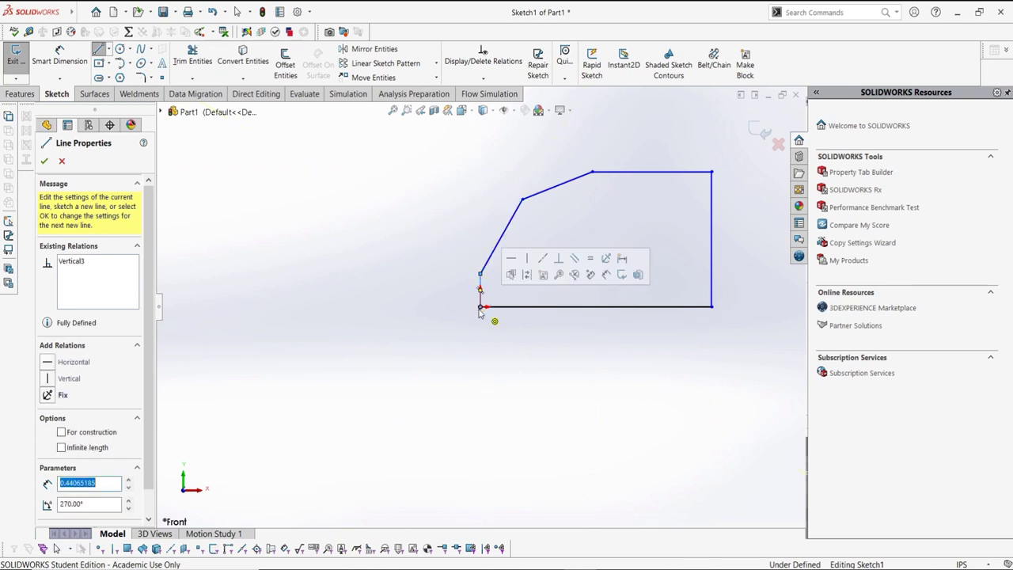
Dimension the profile's bottom edge to 12 in.
scroll(615, 262, "up", 3)
scroll(615, 262, "down", 2)
left_click(46, 55)
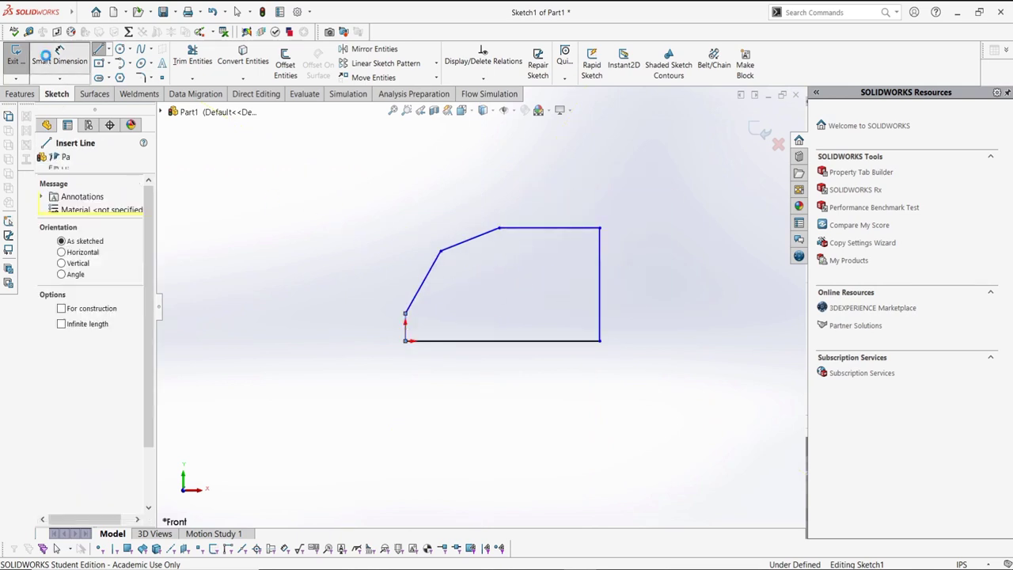
left_click(45, 55)
left_click(525, 351)
left_click(525, 367)
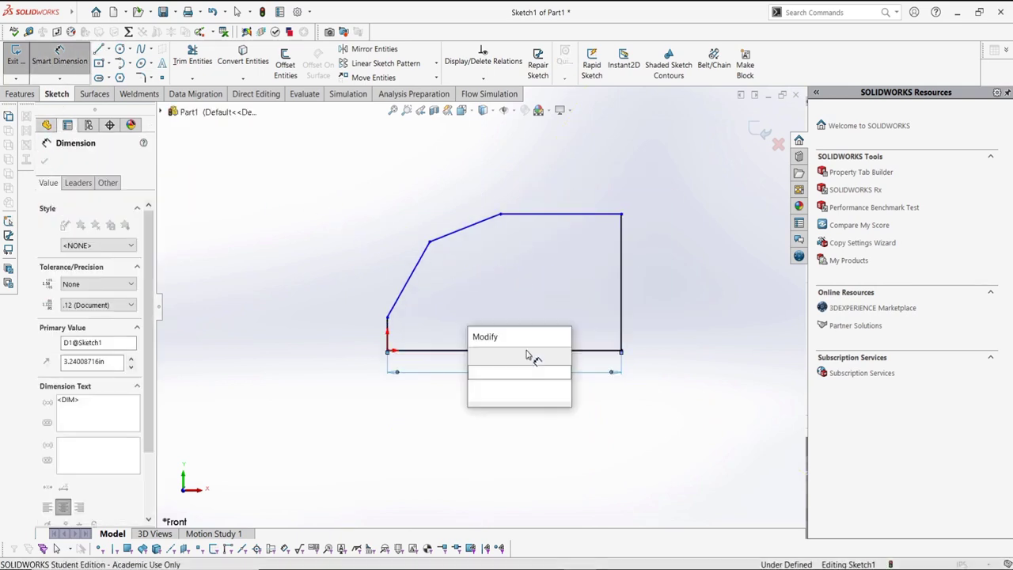
type("12")
key("Return")
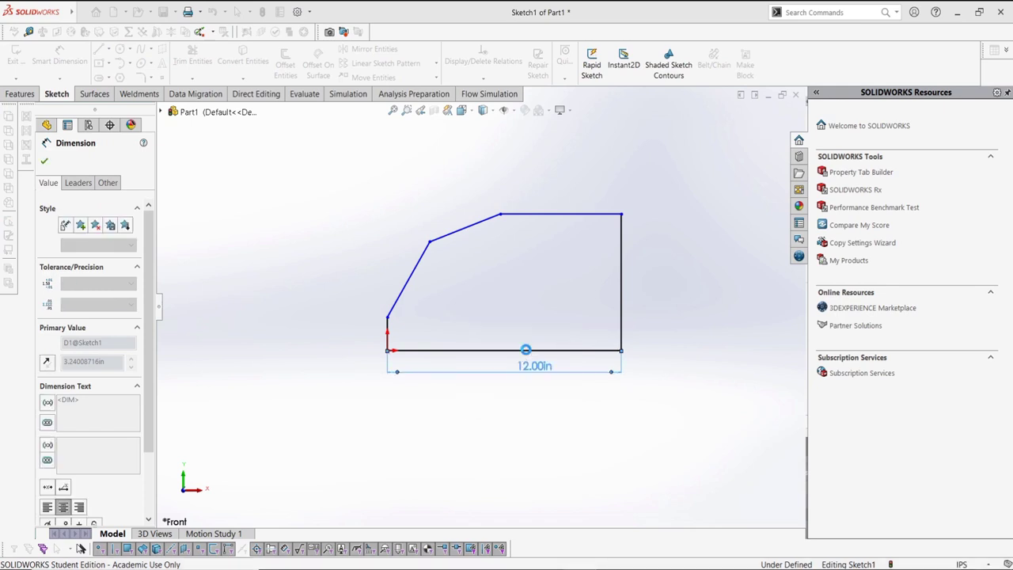
Dimension the right vertical edge to 7 in and the angle between the two sloped edges to 135 degrees.
left_click(624, 281)
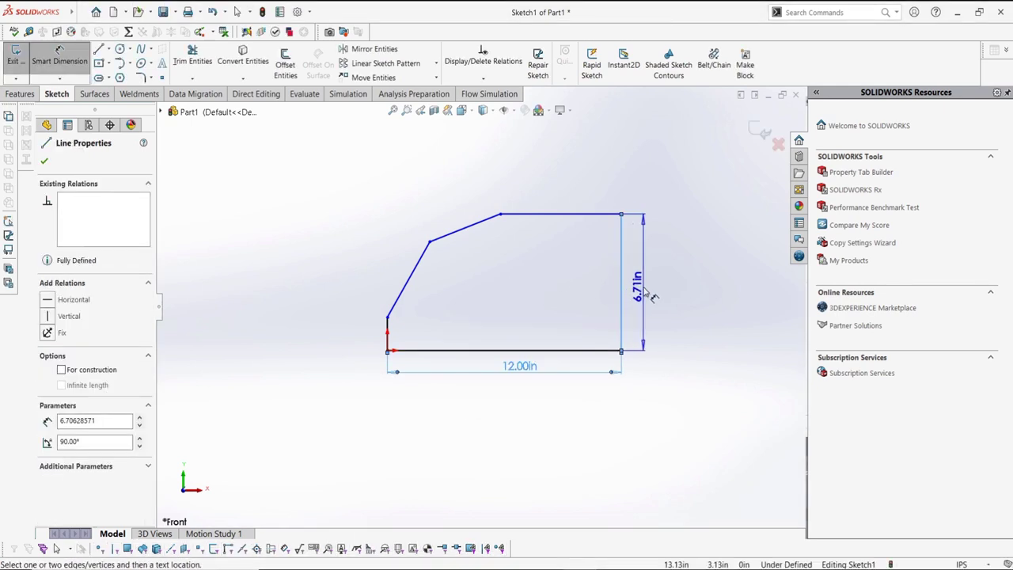
left_click(641, 287)
type("7")
key("Return")
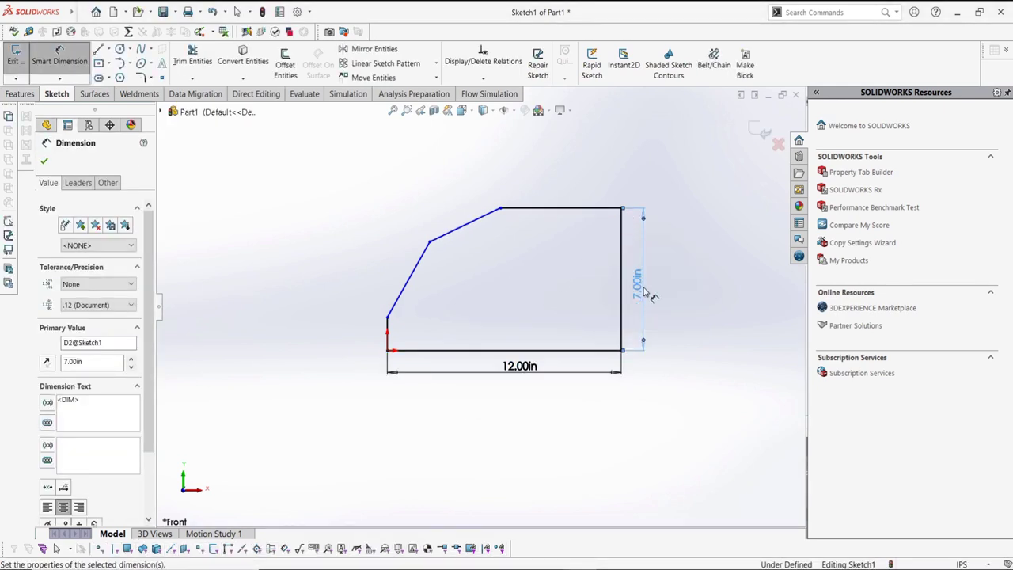
left_click(443, 235)
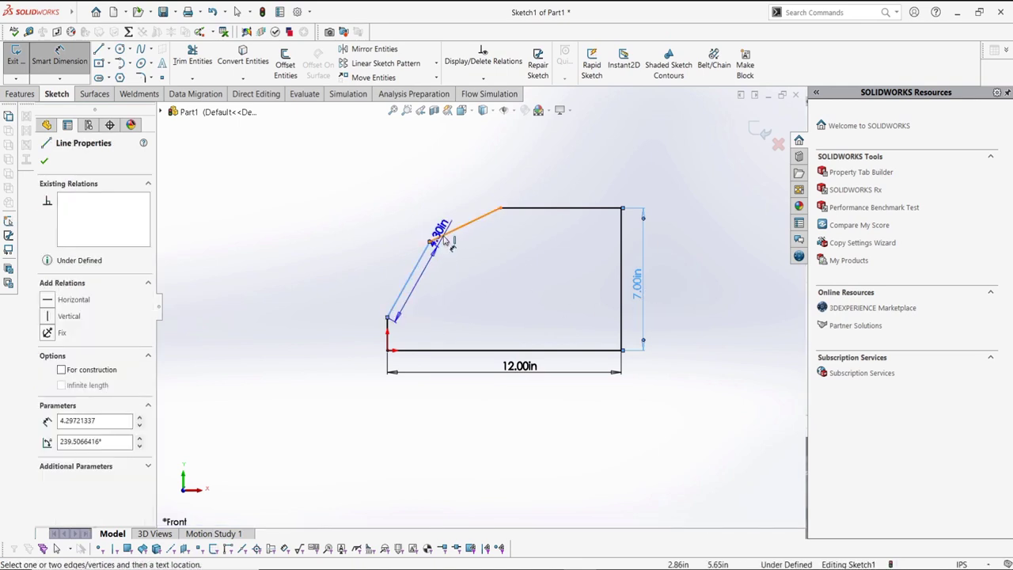
left_click(459, 266)
type("135")
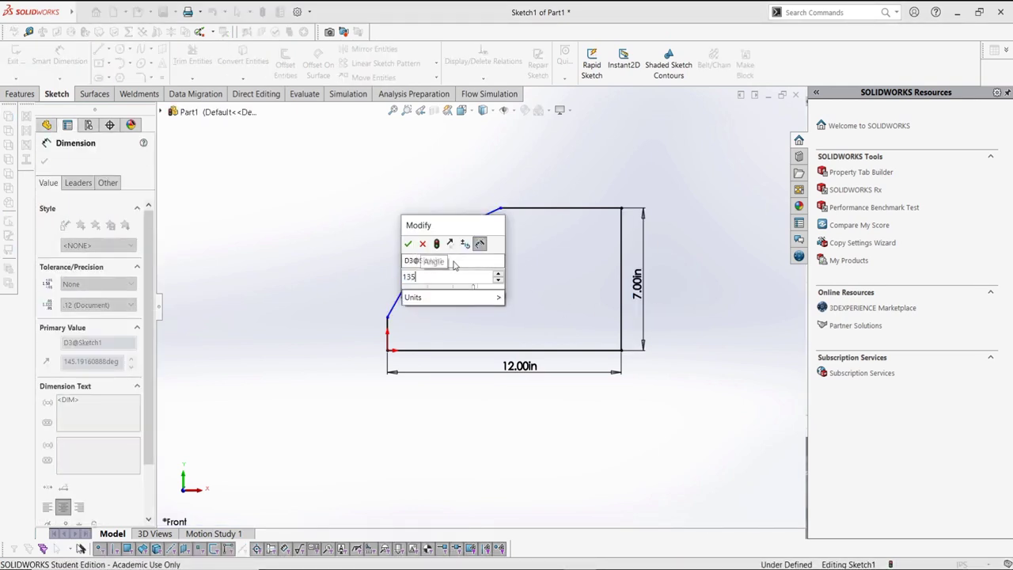
key("Return")
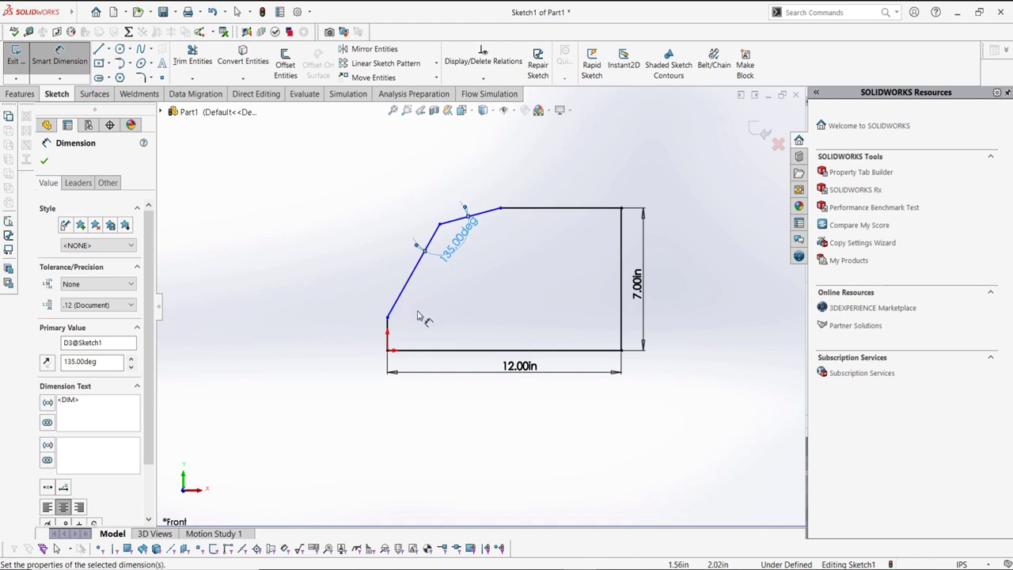
Dimension the left vertical edge to 2 in and the top edge to 6 in, ending the dimensioning.
left_click(387, 333)
left_click(371, 334)
type("2")
key("Return")
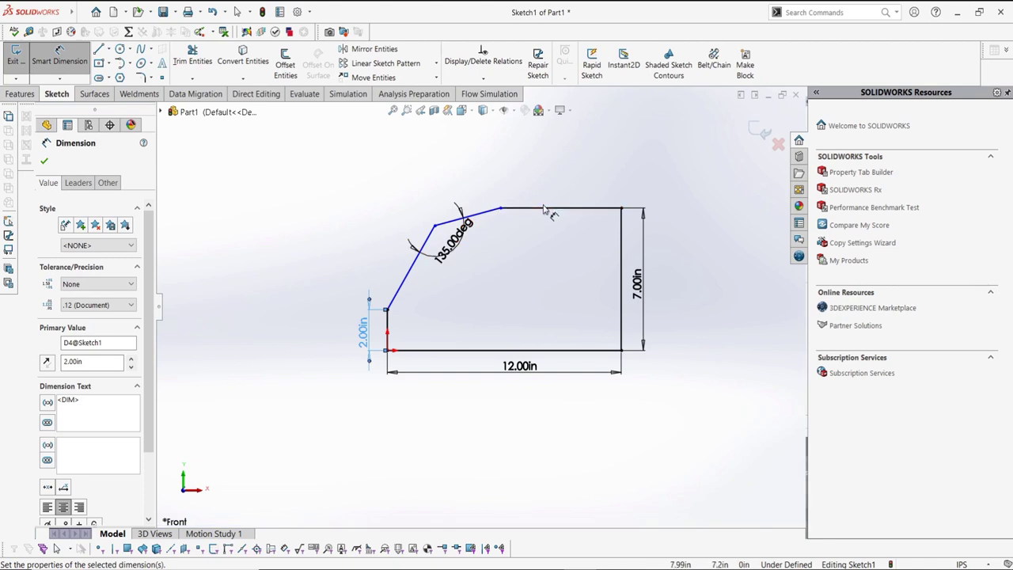
left_click(544, 208)
left_click(541, 193)
type("6")
key("Return")
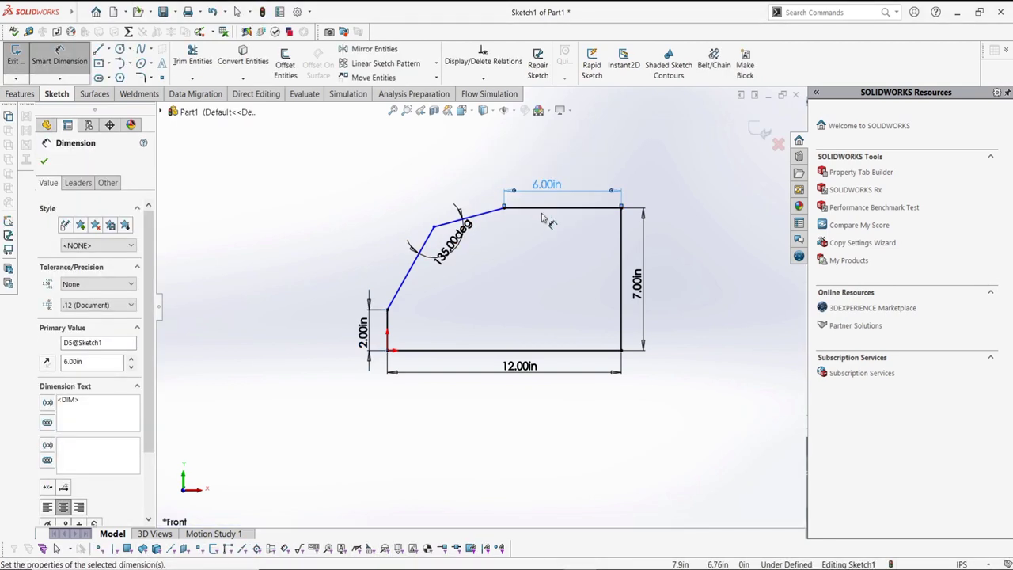
key("Escape")
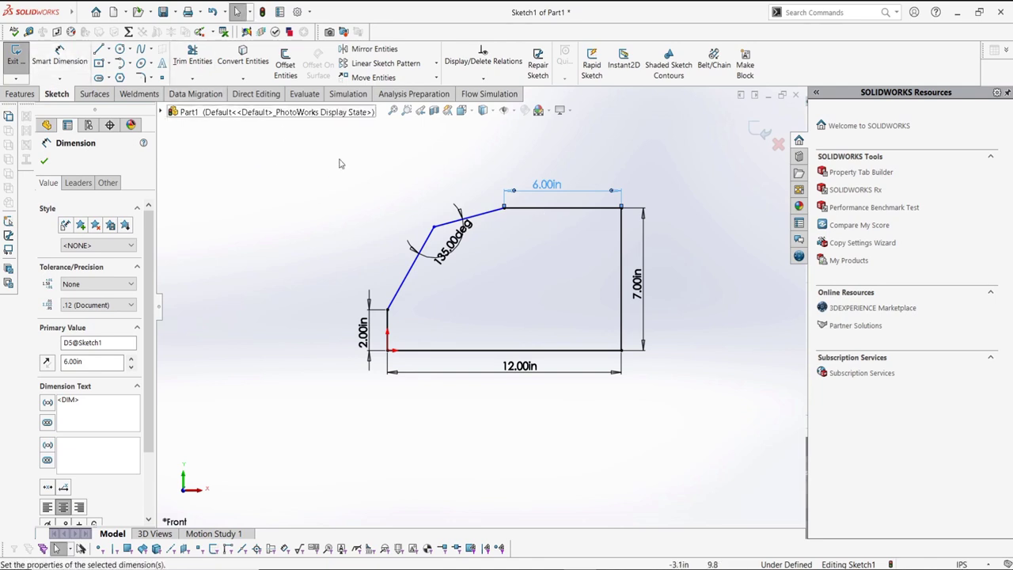
Apply an Equal relation to the two sloped edges and exit the sketch.
left_click(433, 233)
mouse_move(432, 234)
left_mouse_down()
mouse_move(414, 239)
mouse_move(402, 260)
mouse_move(432, 228)
left_mouse_up()
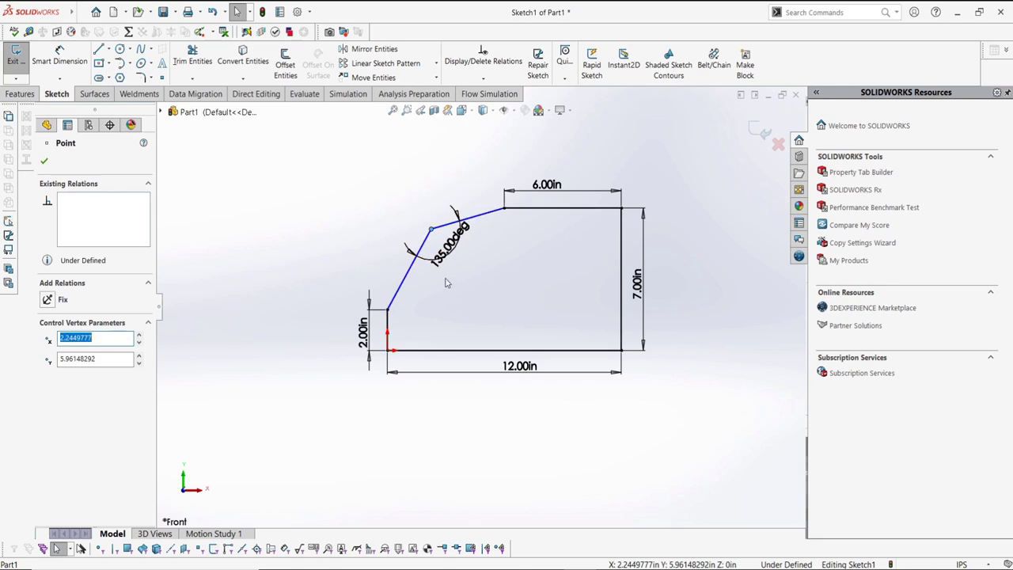
left_click(430, 277)
left_click(412, 277)
left_click(478, 219, "ctrl")
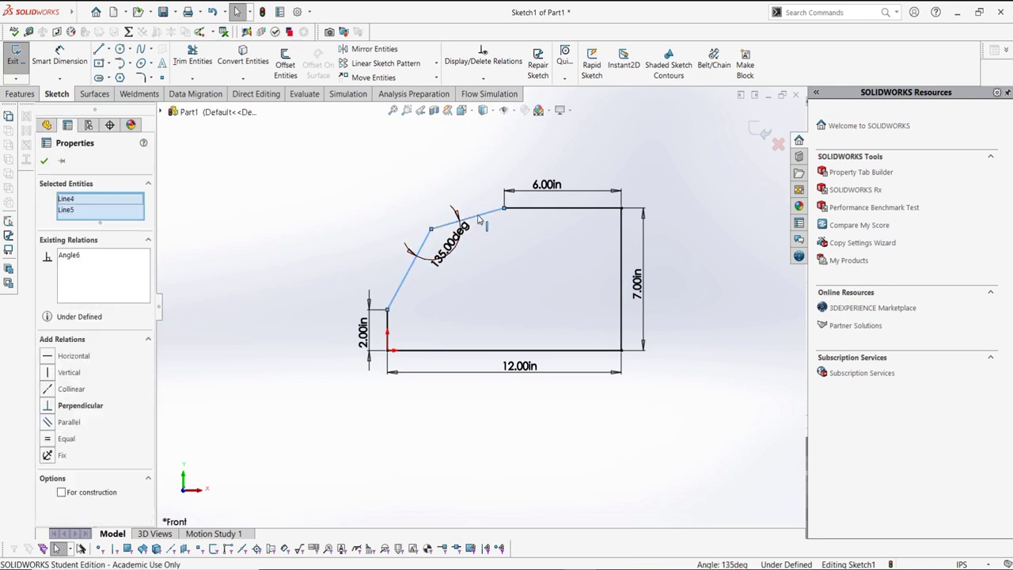
left_click(67, 438)
left_click(270, 428)
left_click(16, 57)
Create a reference plane offset 8 in from the Top plane, with the offset direction flipped.
left_click(330, 262)
scroll(411, 335, "up", 1)
mouse_move(411, 335)
middle_mouse_down()
mouse_move(478, 275)
mouse_move(452, 233)
middle_mouse_up()
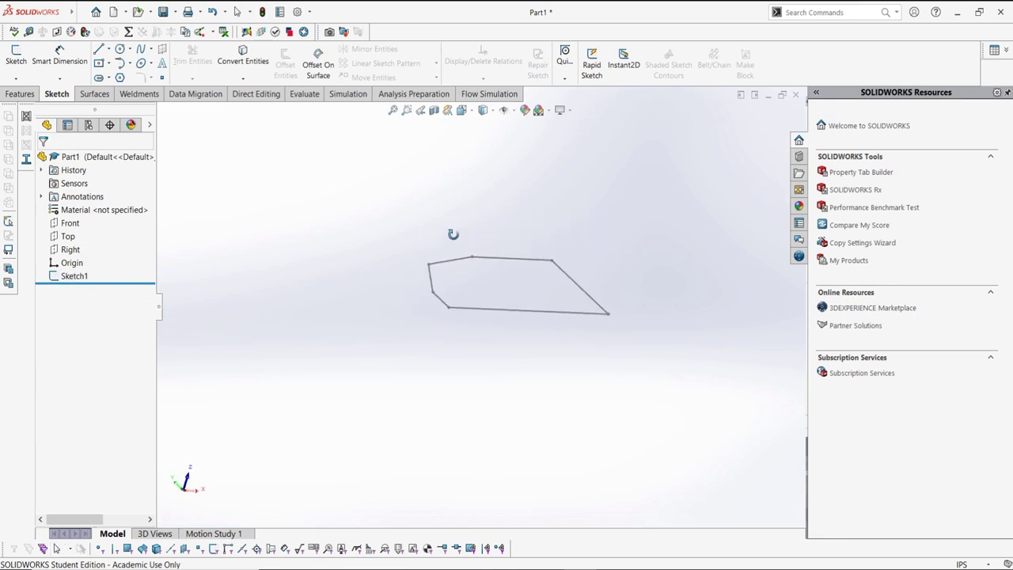
left_click(21, 93)
left_click(519, 64)
left_click(530, 92)
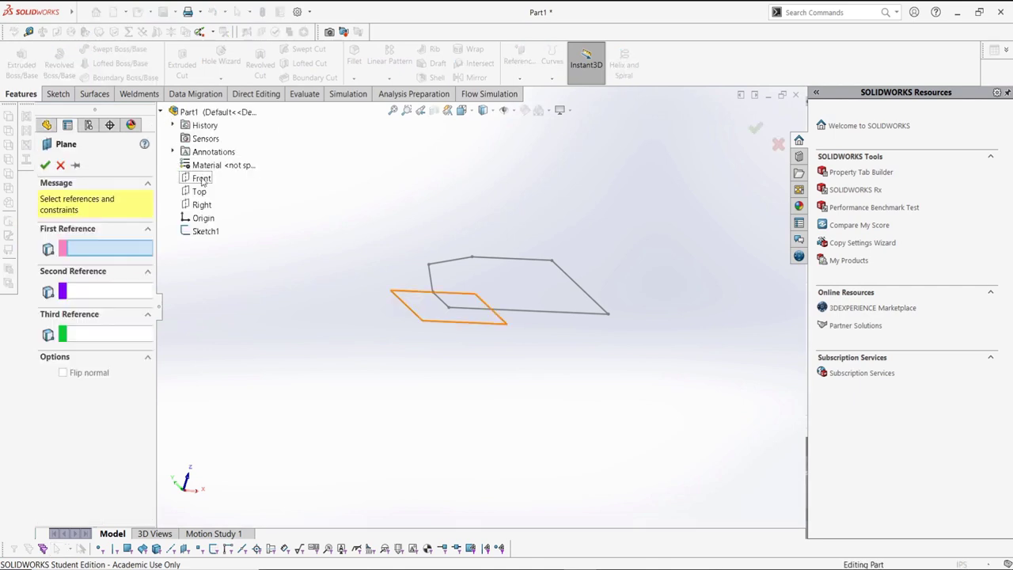
left_click(199, 193)
double_click(92, 335)
type("12")
key("Return")
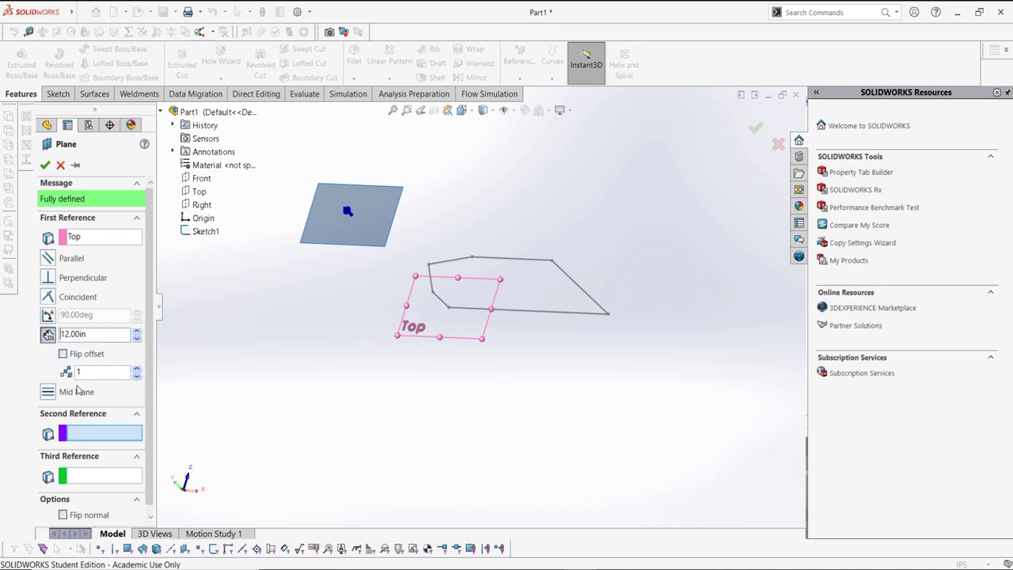
left_click(62, 354)
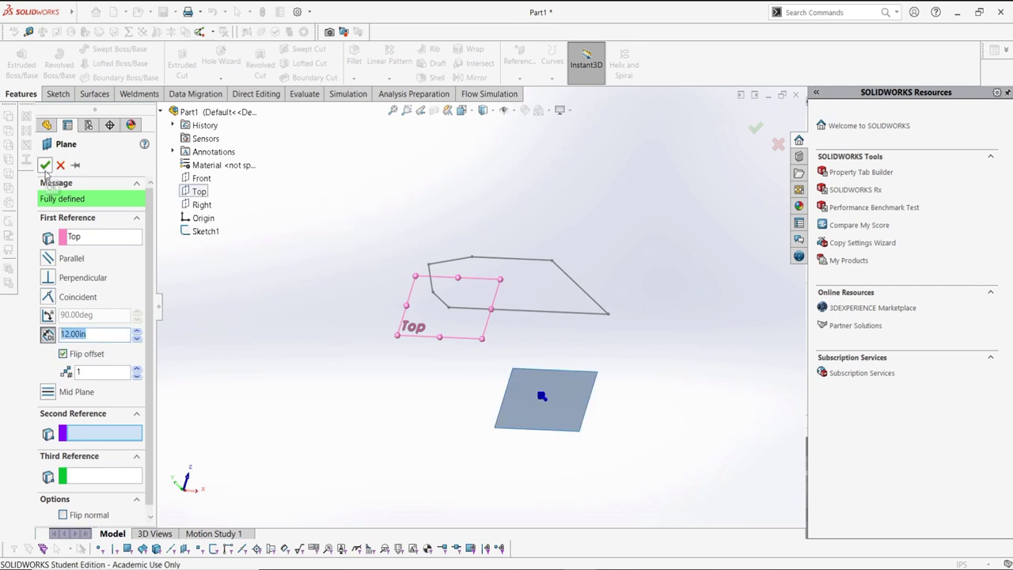
type("8")
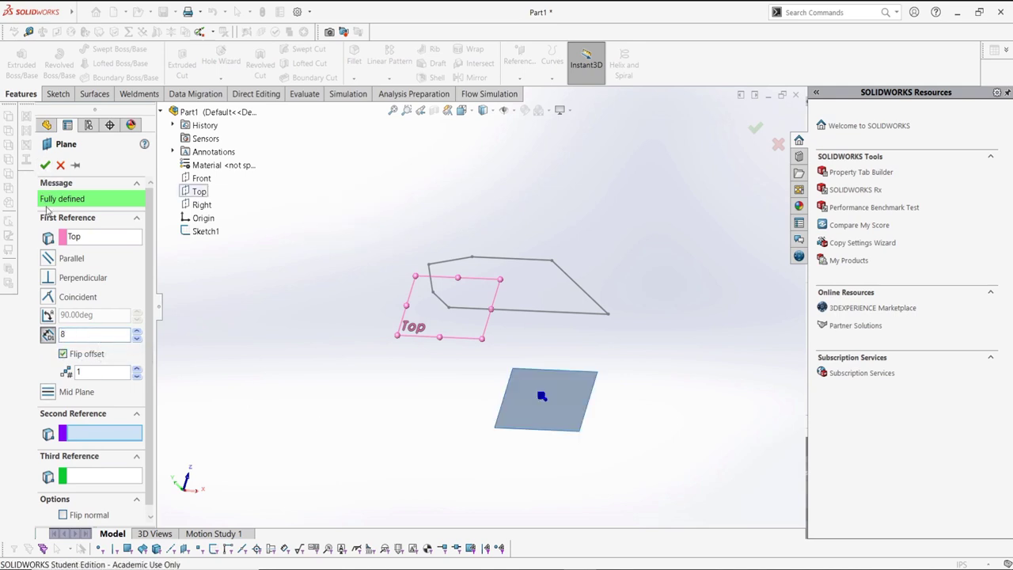
key("Return")
left_click(45, 164)
Start a sketch on the new offset plane and draw a vertical centerline about 1.3 in long upward from the origin.
left_click(56, 94)
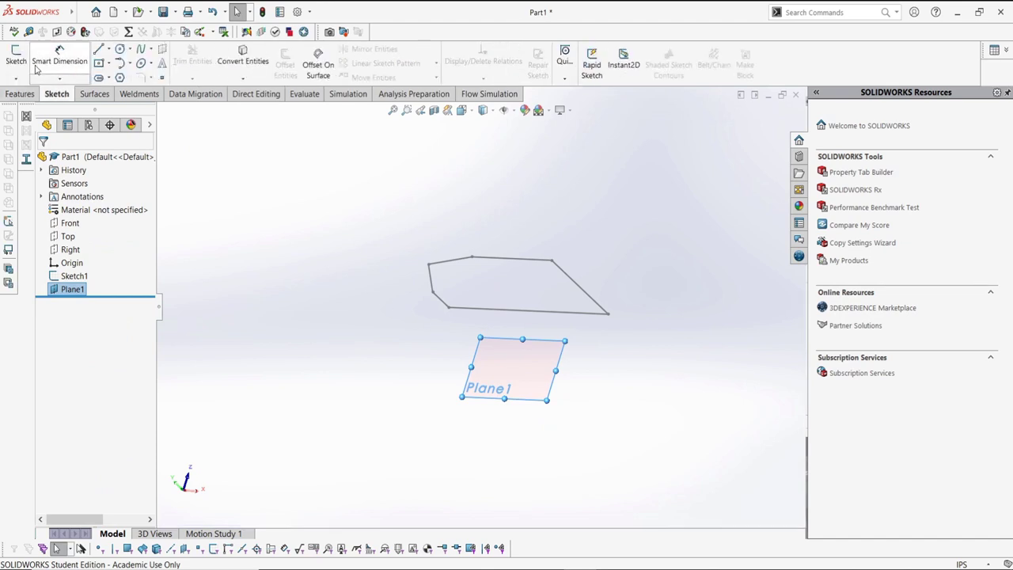
left_click(21, 68)
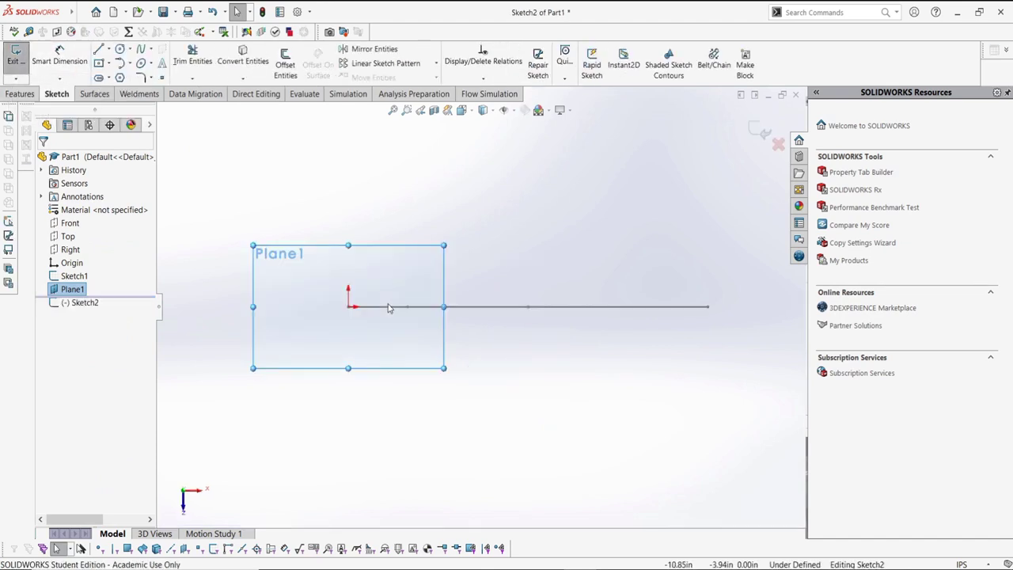
left_click(109, 50)
left_click(127, 76)
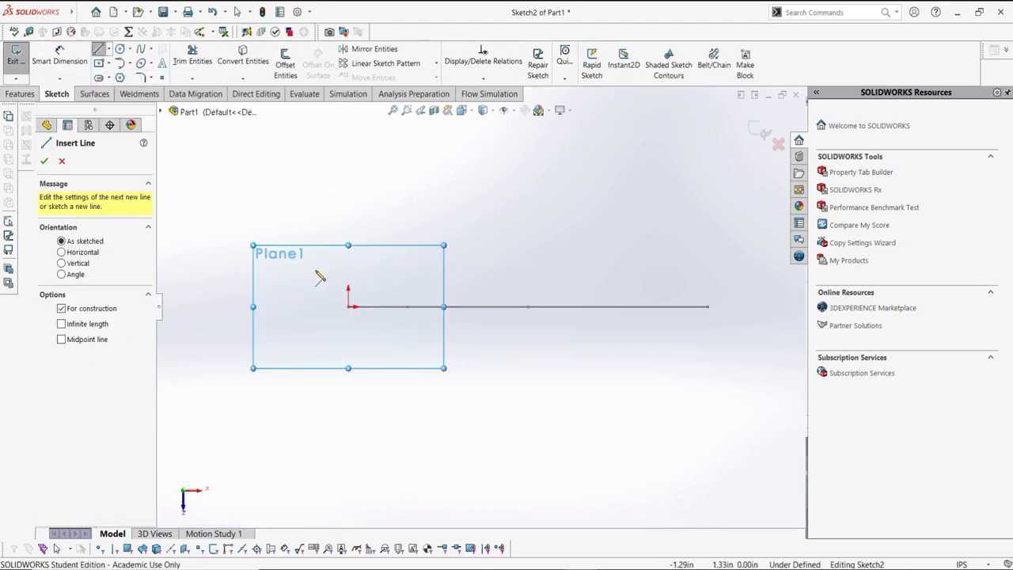
left_click(348, 306)
left_click(348, 266)
key("Escape")
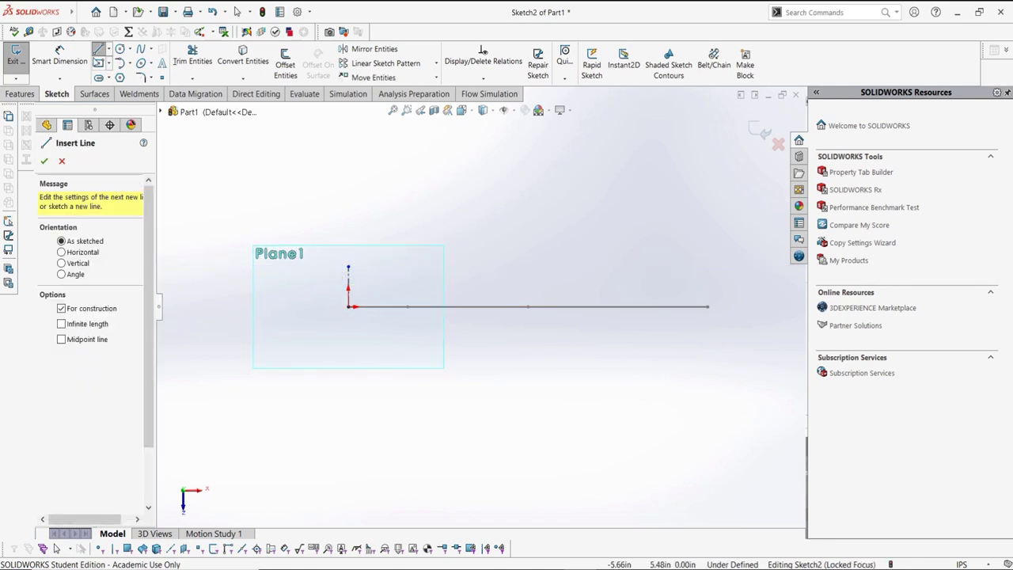
Dimension the vertical centerline's length to 4 in.
left_click(59, 61)
left_click(348, 281)
left_click(320, 287)
type("4")
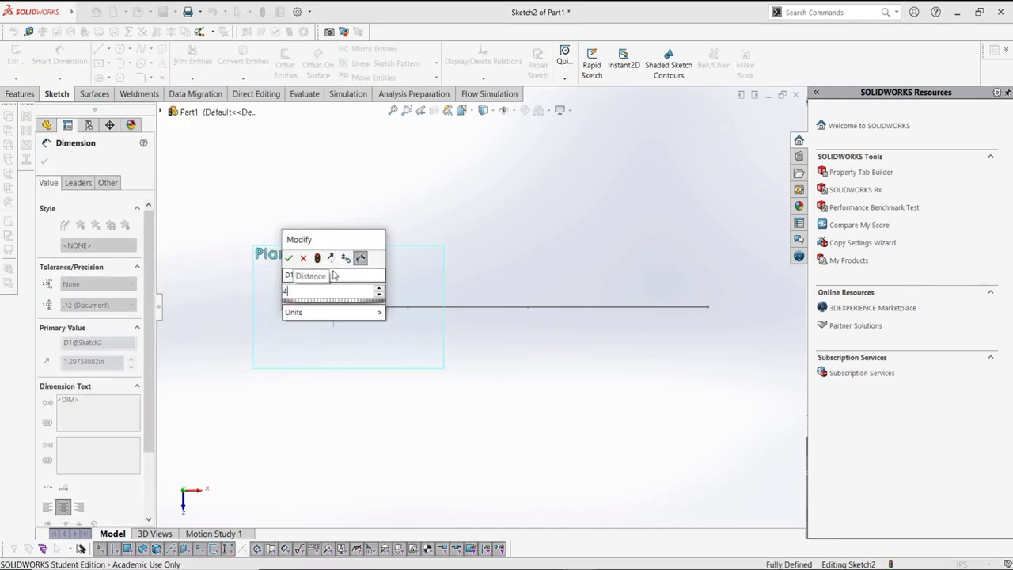
key("Return")
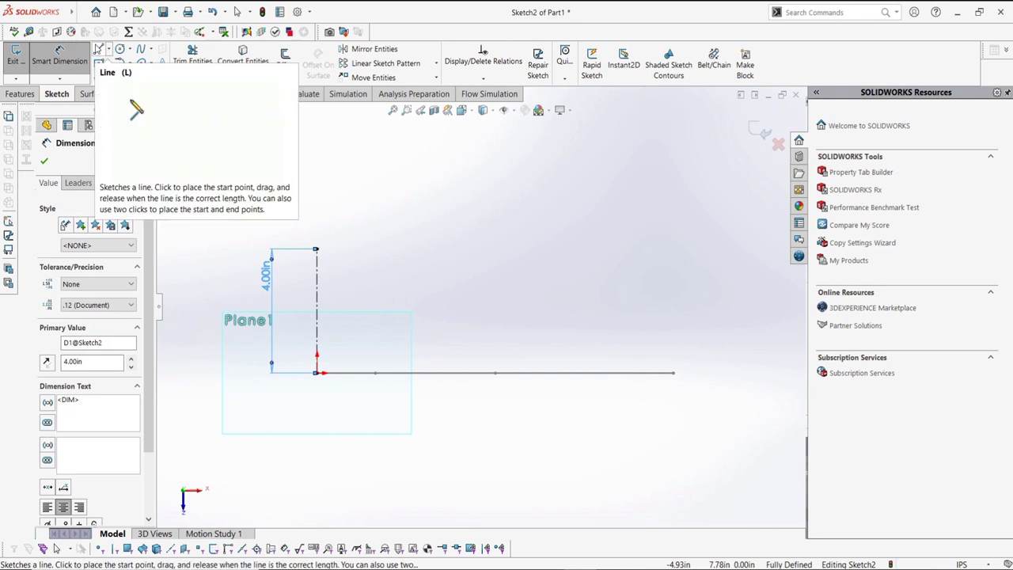
Sketch a closed six-sided line profile about 4.7 in tall, its bottom edge level with the centerline's upper end and its upper-left edges sloped.
left_click(98, 49)
mouse_move(316, 250)
left_mouse_down()
mouse_move(600, 249)
mouse_move(648, 258)
left_mouse_up()
left_click(643, 250)
key("z")
left_click(593, 165)
left_click(457, 164)
left_click(412, 183)
left_click(380, 224)
Dimension the gap from the centerline's upper end to the profile's lower-left corner to 1 in and the bottom edge to 10 in.
left_click(60, 77)
left_click(59, 57)
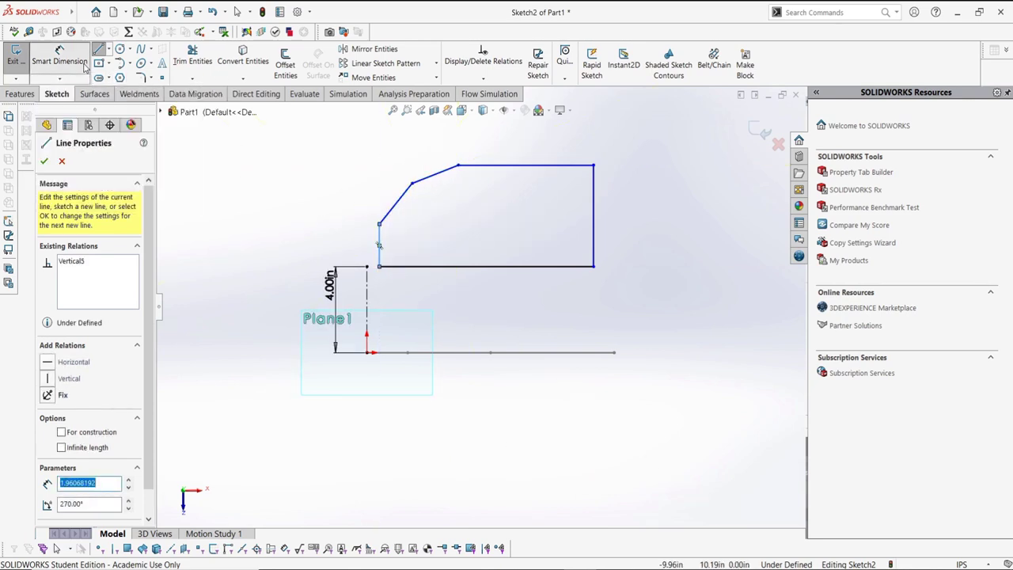
left_click(366, 266)
left_click(386, 267)
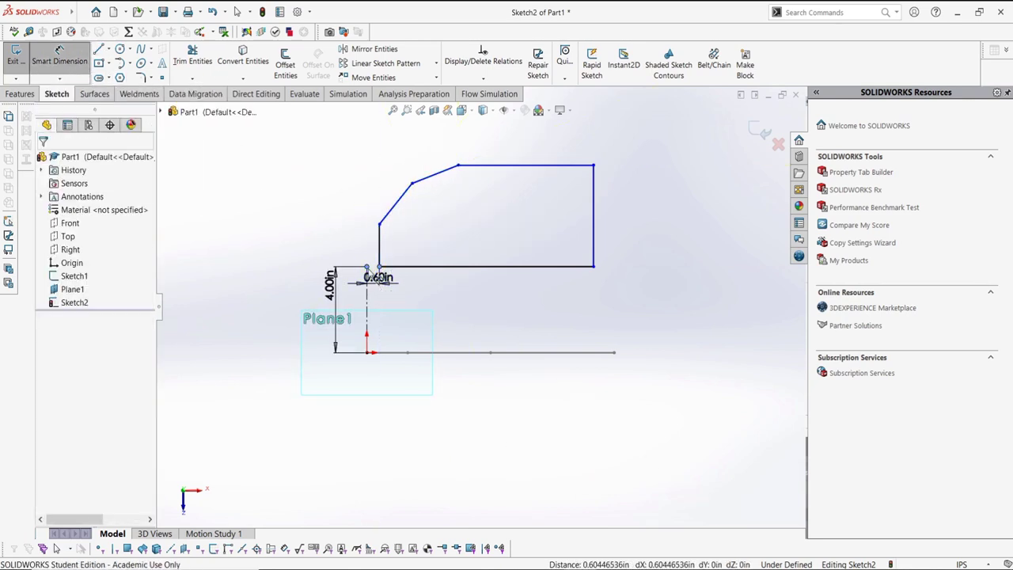
left_click(369, 279)
type("4")
key("Return")
left_click(404, 267)
left_click(425, 295)
type("10")
key("Return")
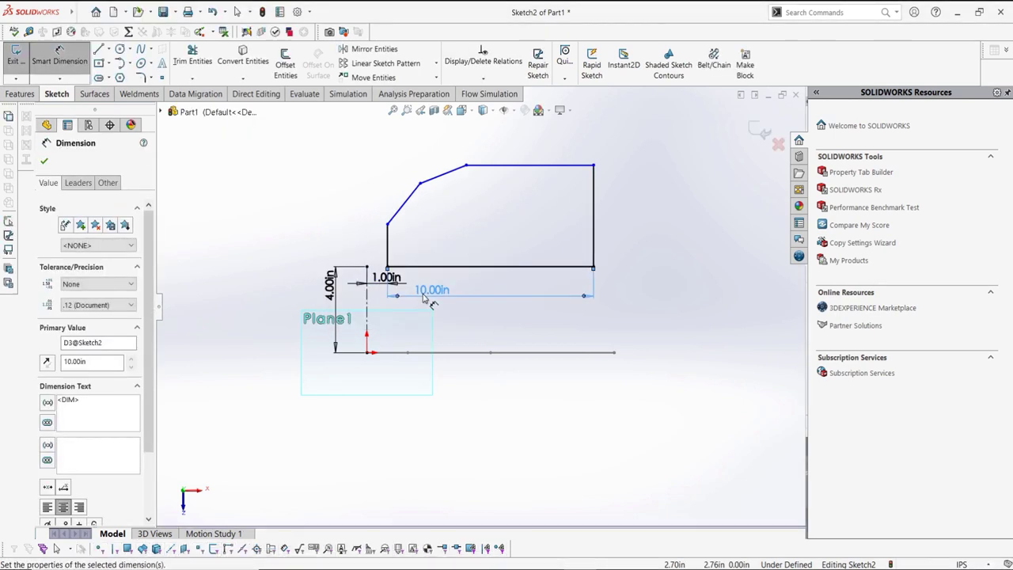
Dimension the second profile's right vertical edge to 6 in and its top edge to 5 in.
left_click(595, 214)
left_click(623, 230)
type("6")
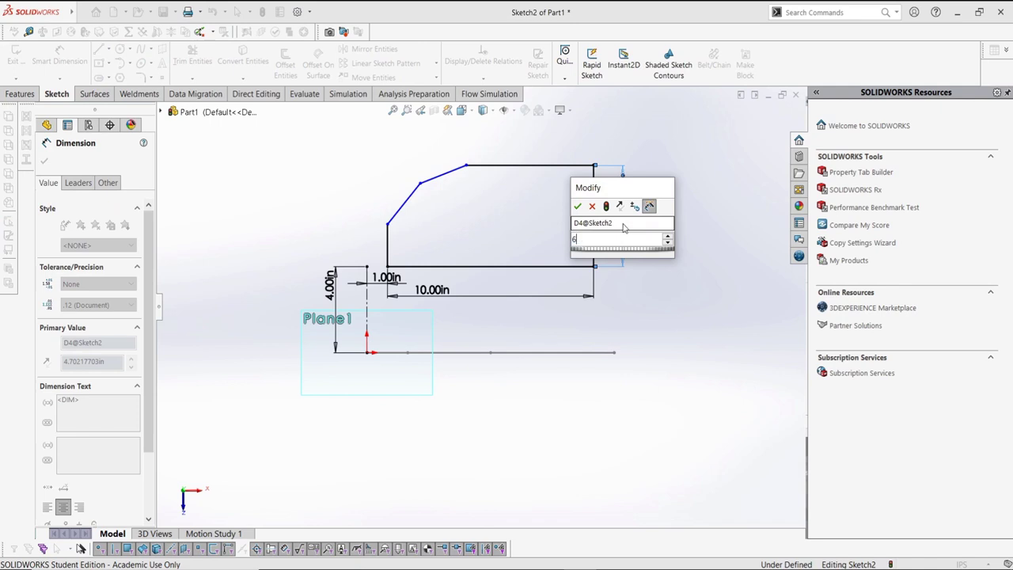
key("Return")
left_click(538, 138)
left_click(568, 164)
type("5")
key("Return")
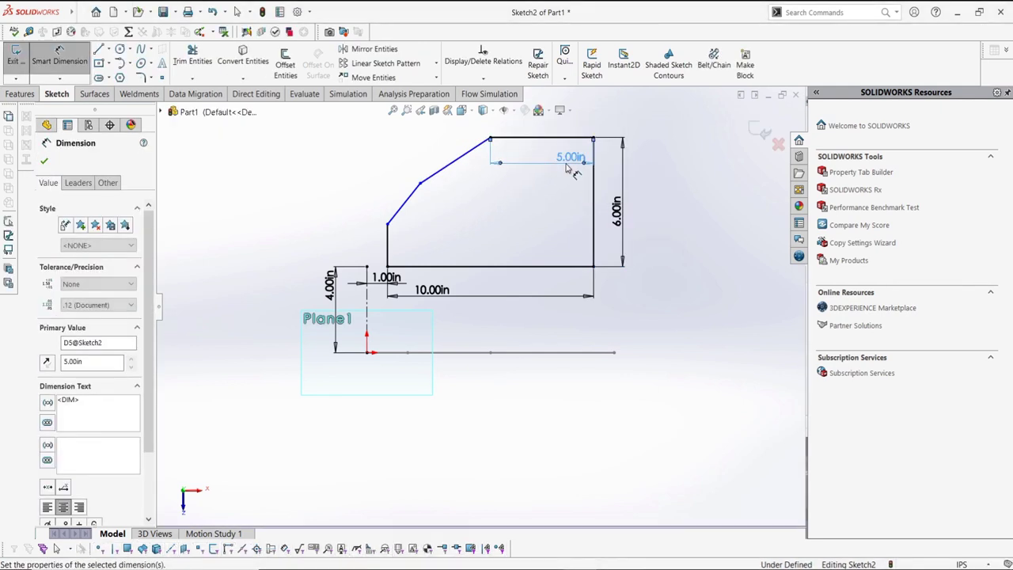
Dimension the angle between the second profile's two sloped edges to 140 degrees and move their lower endpoint above the bottom edge.
left_click(411, 194)
left_click(444, 168)
left_click(433, 205)
type("145")
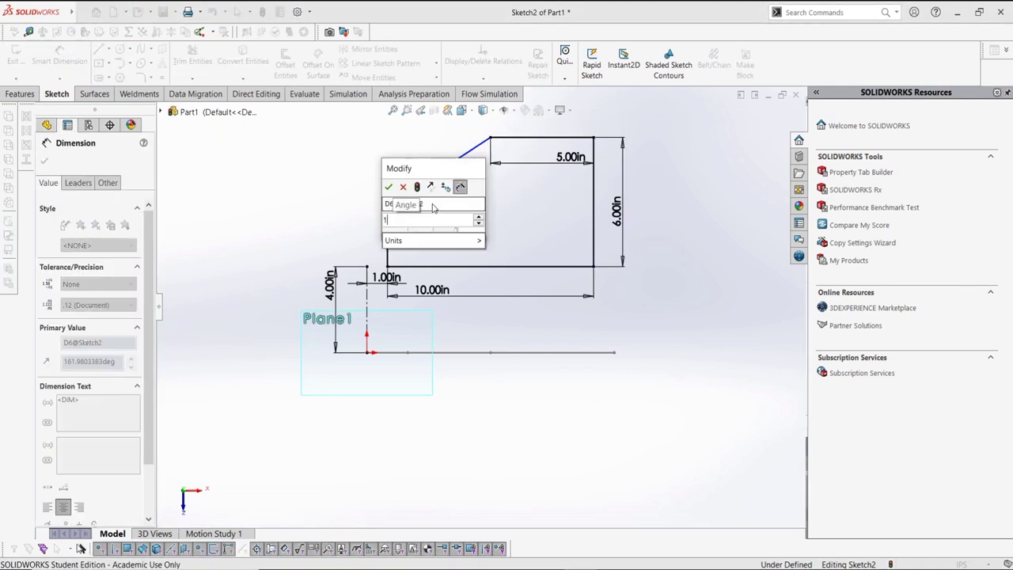
key("Return")
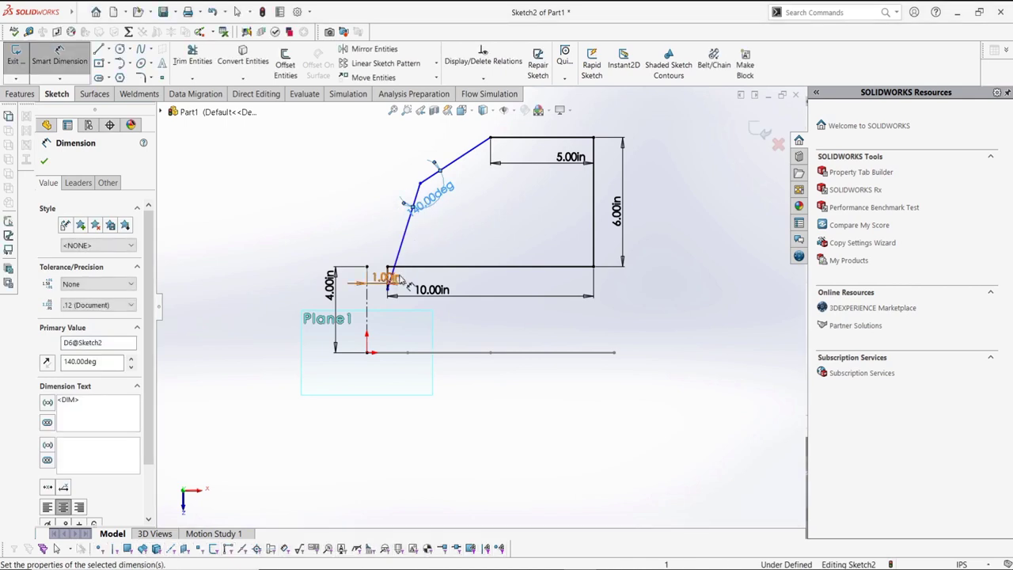
key("Escape")
left_click_drag(388, 290, 387, 247)
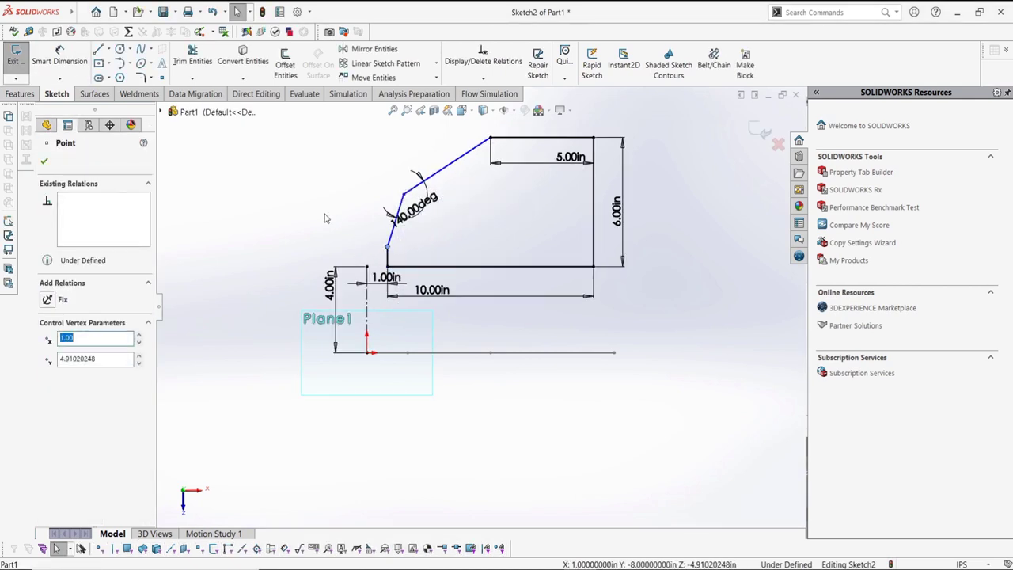
left_click(353, 233)
Dimension the second profile's short left vertical edge to 1 in.
left_click(60, 61)
left_click(388, 255)
left_click(368, 270)
type("1")
key("Return")
key("Escape")
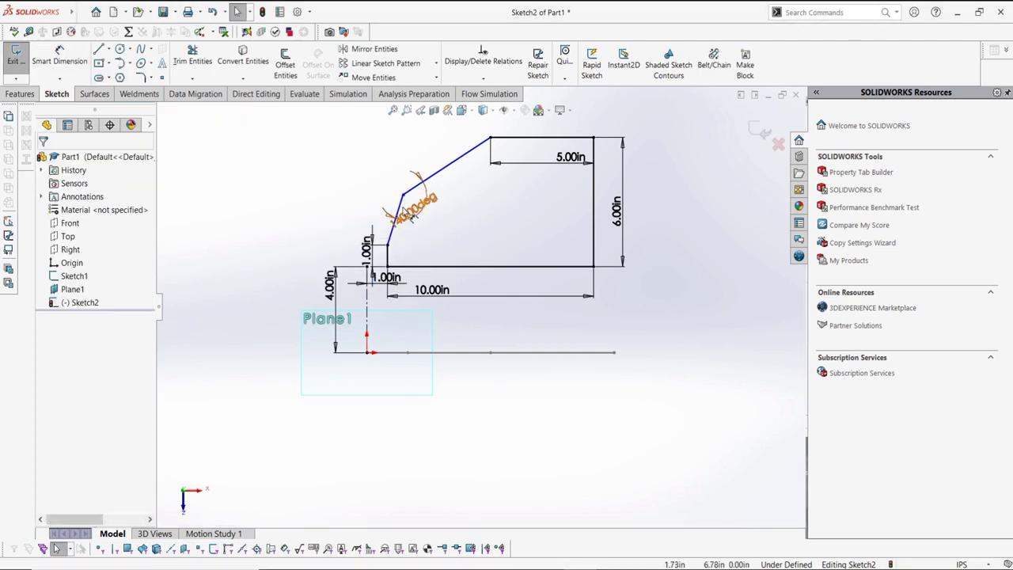
Make the second profile's two sloped edges equal in length and exit the sketch.
left_click(441, 171)
left_click(398, 207, "ctrl")
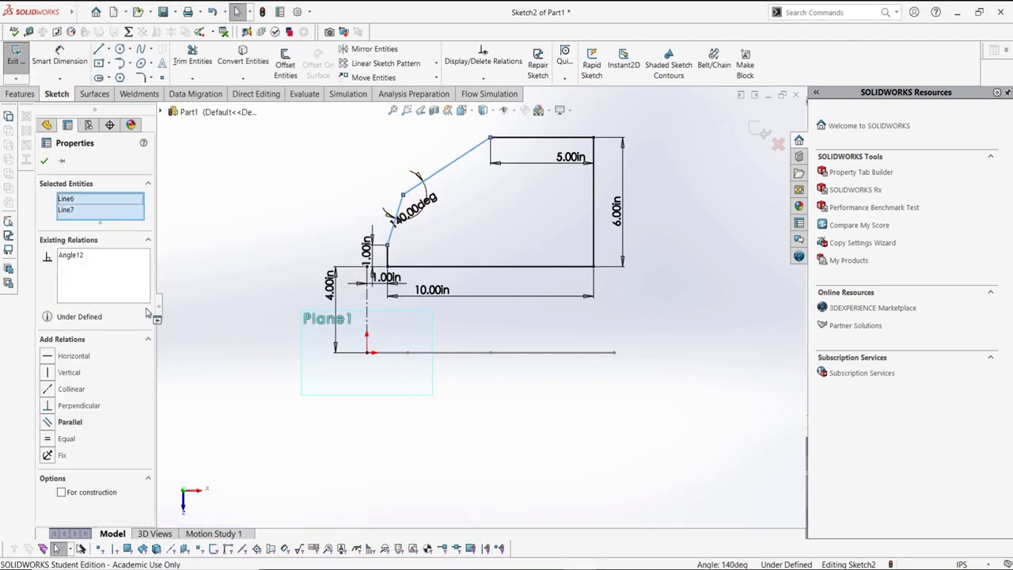
left_click(62, 439)
left_click(290, 445)
left_click(4, 49)
Start a 3D sketch and draw a line from the first profile's origin corner to the second profile's lower-left corner.
mouse_move(377, 205)
middle_mouse_down()
mouse_move(457, 229)
mouse_move(445, 235)
mouse_move(395, 215)
mouse_move(380, 216)
mouse_move(428, 224)
mouse_move(382, 240)
mouse_move(426, 227)
mouse_move(296, 224)
mouse_move(264, 235)
mouse_move(321, 278)
middle_mouse_up()
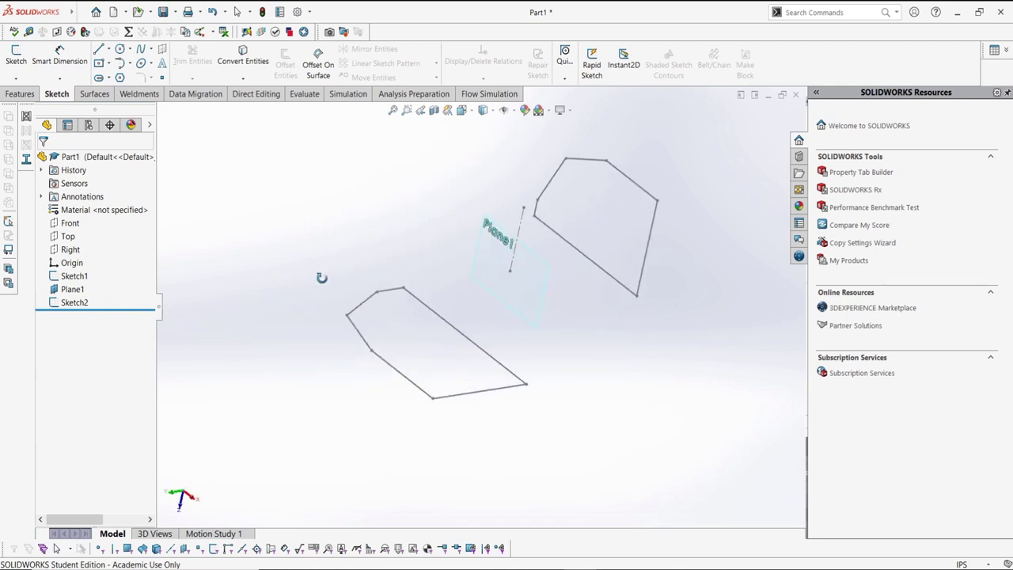
scroll(529, 258, "up", 2)
scroll(544, 250, "down", 2)
left_click(12, 80)
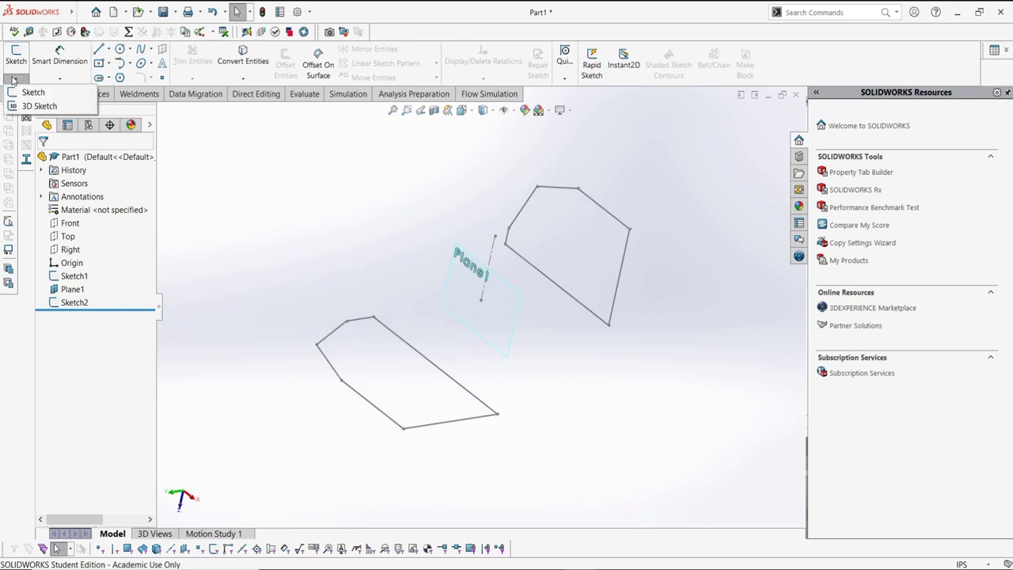
left_click(36, 106)
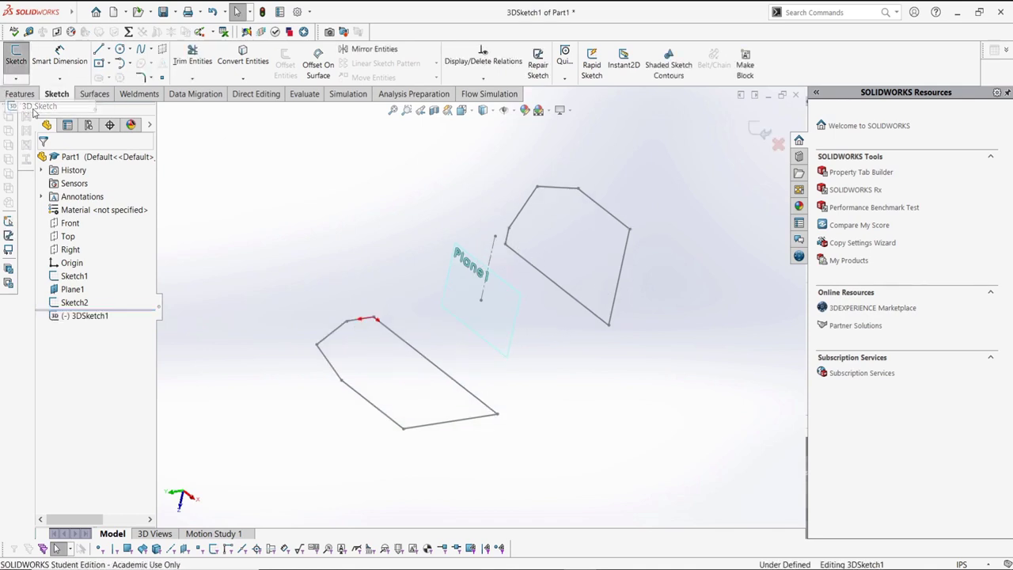
left_click(98, 49)
left_click(383, 307)
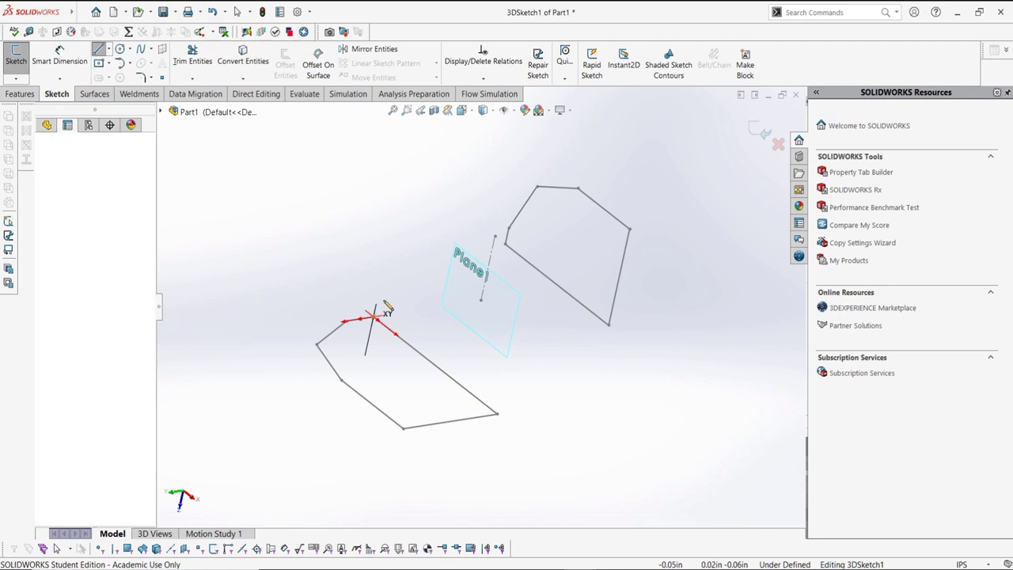
left_click(505, 245)
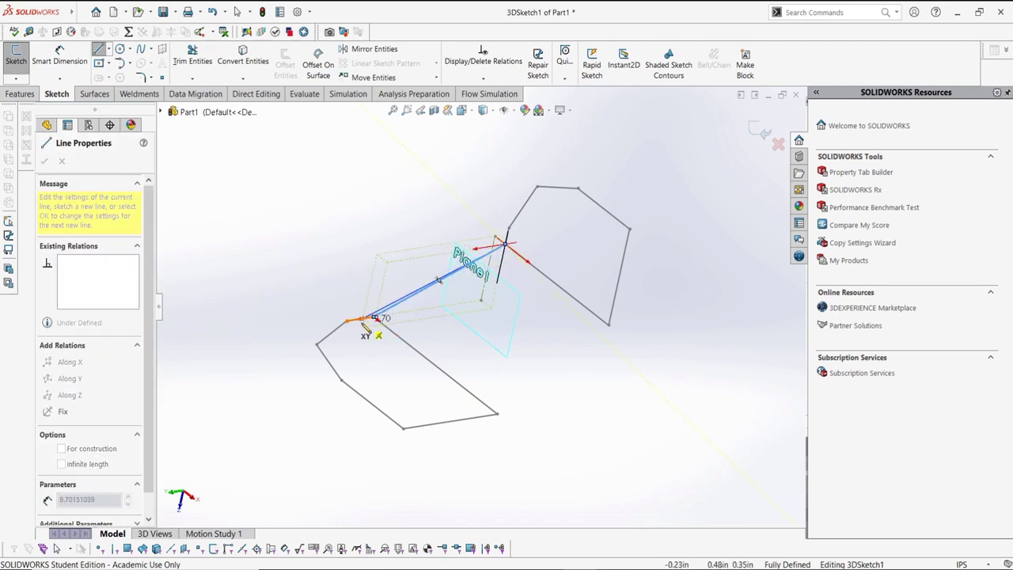
double_click(361, 277)
key("ctrl+z")
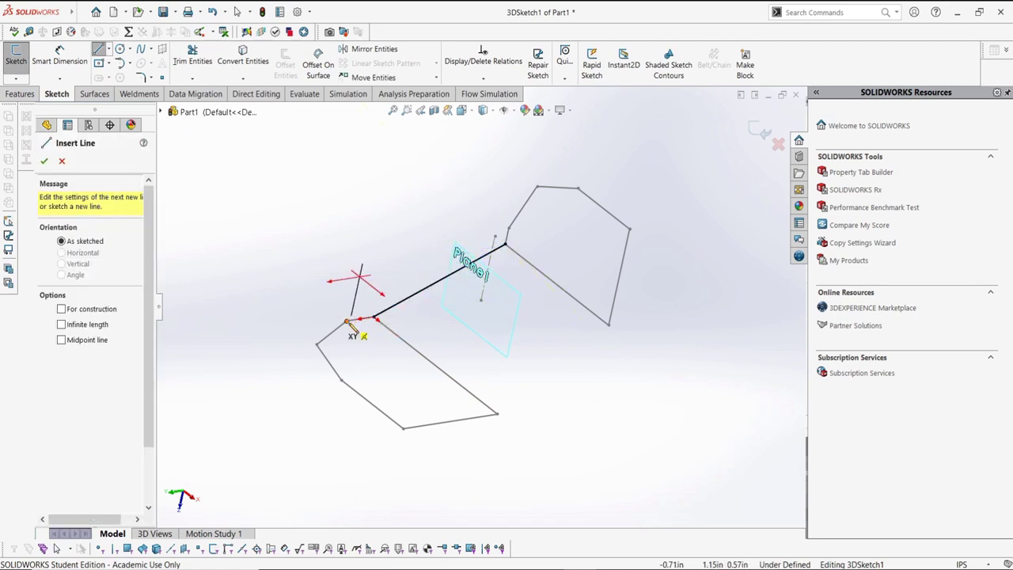
Draw lines joining the two profiles at the upper ends of their short edges and at the vertices between their sloped edges.
left_click(347, 321)
left_click(509, 228)
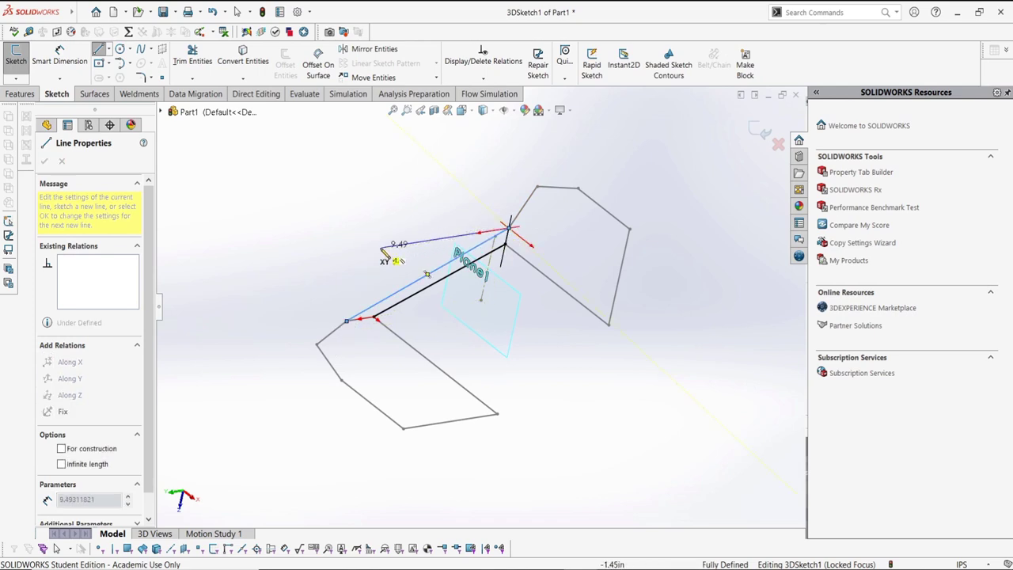
key("Escape")
left_click(317, 346)
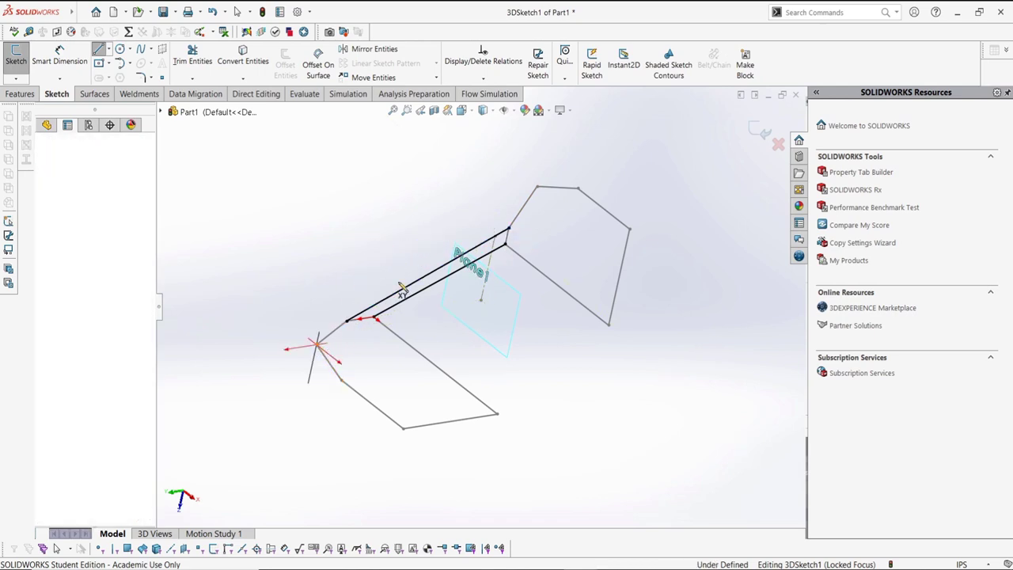
left_click(537, 187)
key("Escape")
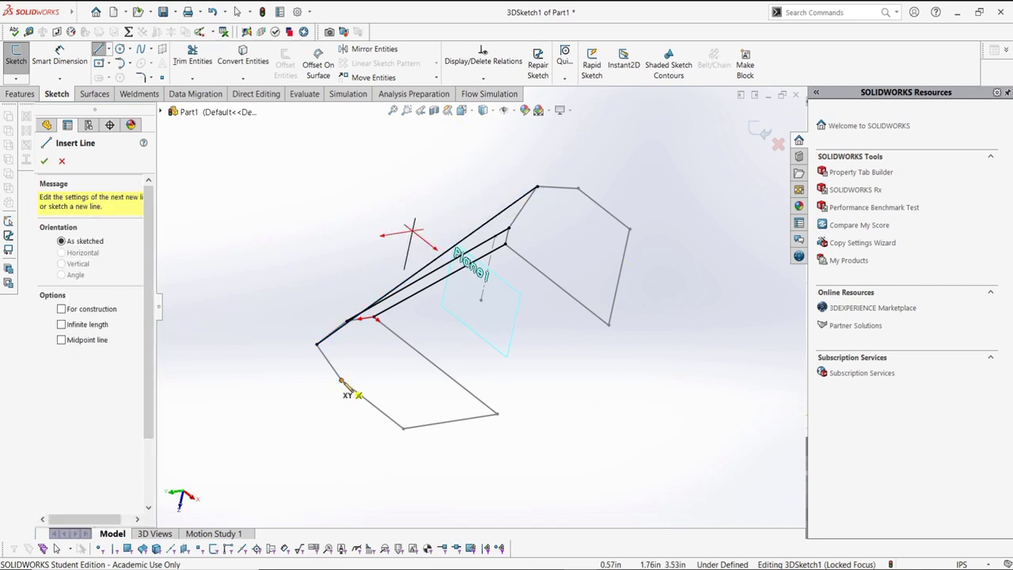
Draw lines joining the matching corners at both ends of the two profiles' top edges.
left_click(342, 380)
left_click(578, 189)
left_click(520, 320)
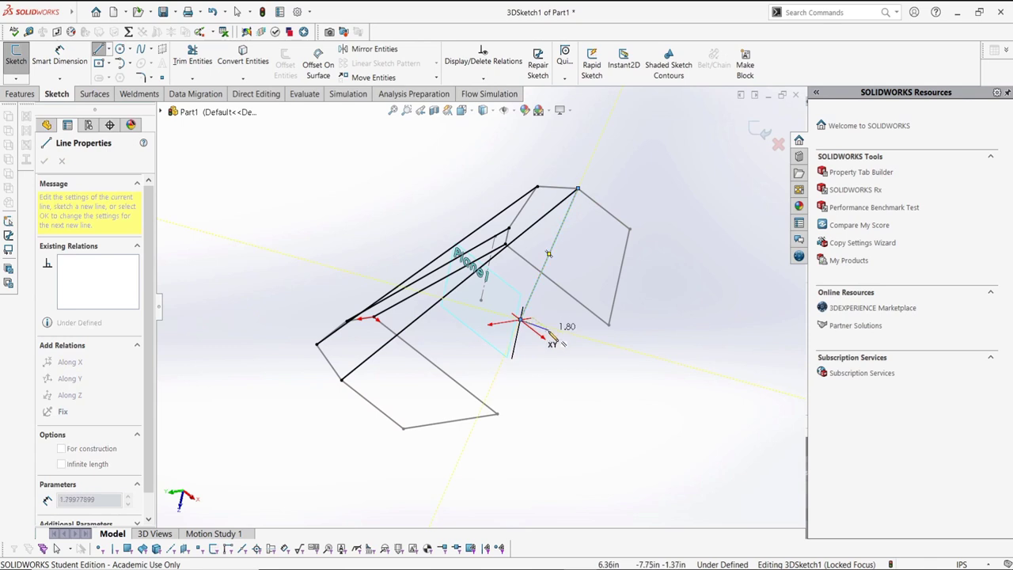
key("Escape")
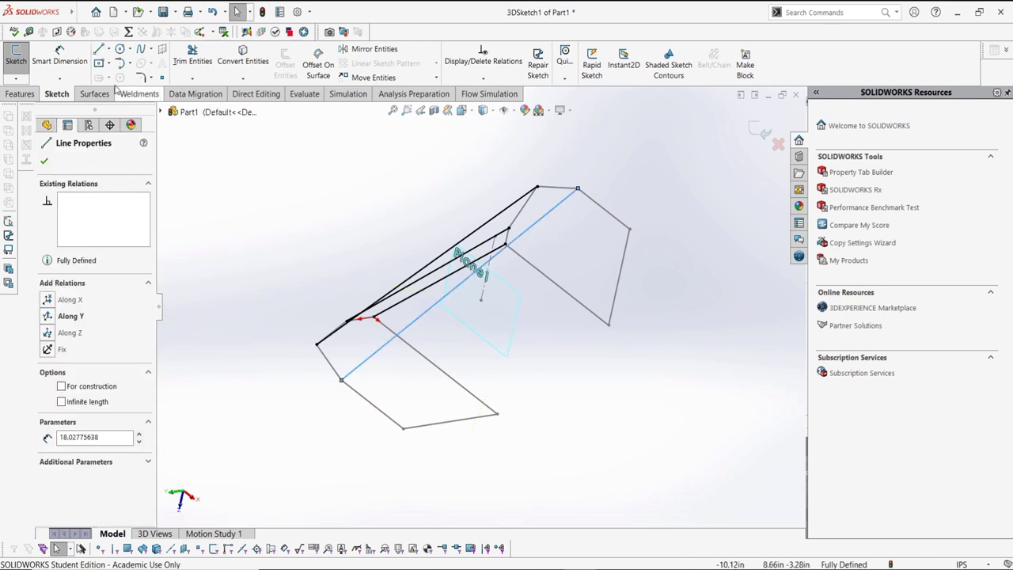
key("l")
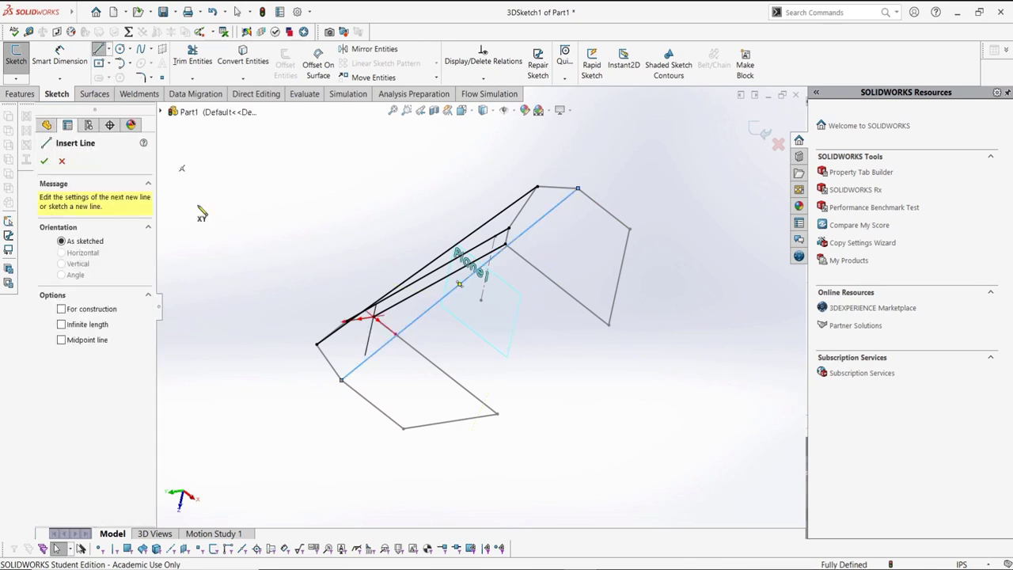
left_click(404, 431)
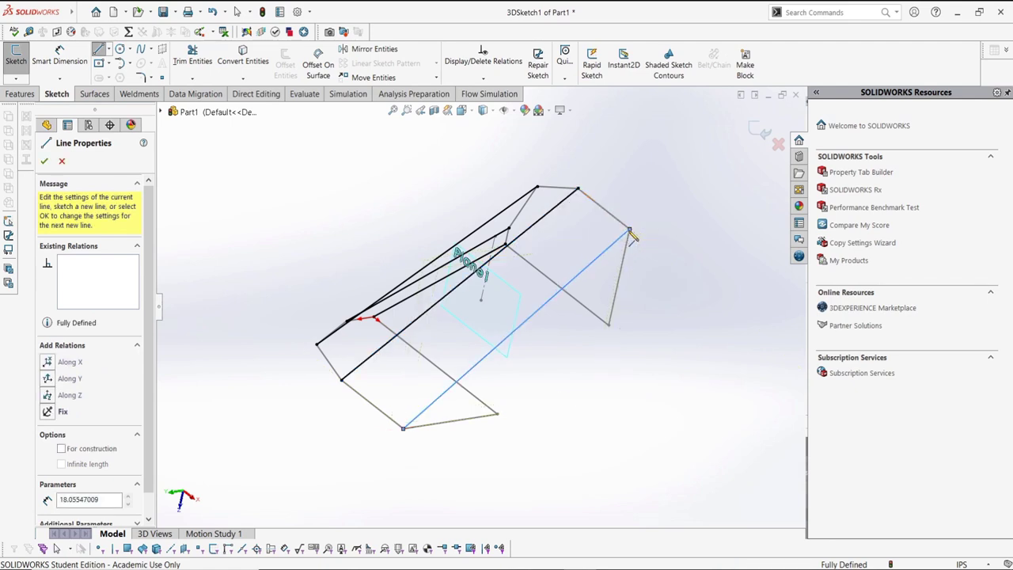
double_click(629, 229)
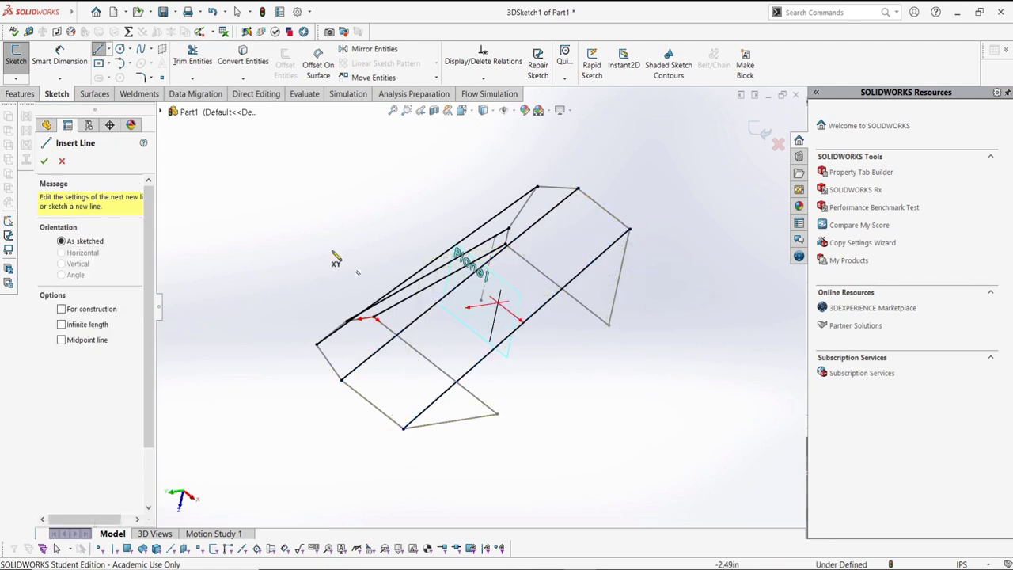
Draw the last connecting line between the profiles' remaining bottom corners and exit the 3D sketch.
left_click(497, 413)
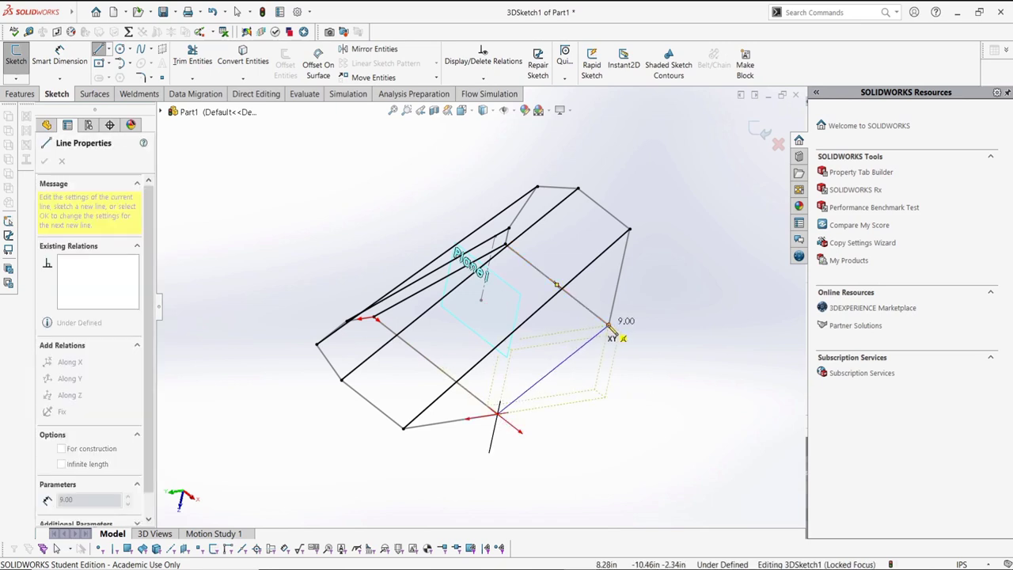
double_click(611, 374)
mouse_move(613, 376)
middle_mouse_down()
mouse_move(546, 323)
mouse_move(502, 325)
mouse_move(506, 396)
middle_mouse_up()
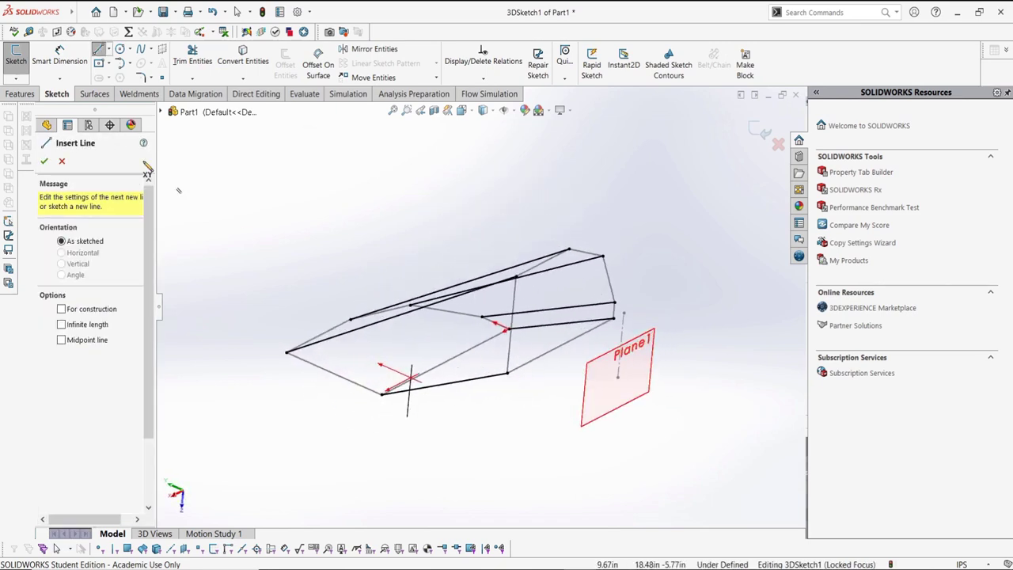
left_click(14, 80)
middle_click_drag(588, 340, 446, 363)
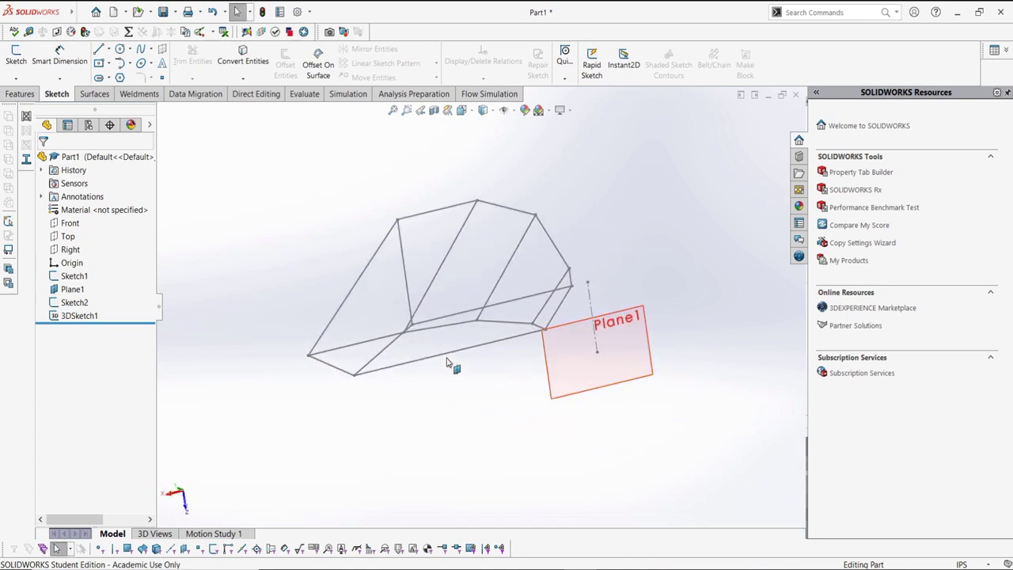
Start a weldment structural member with the ansi inch standard, configured pipe type and size 0.5 sch 40.
left_click(141, 94)
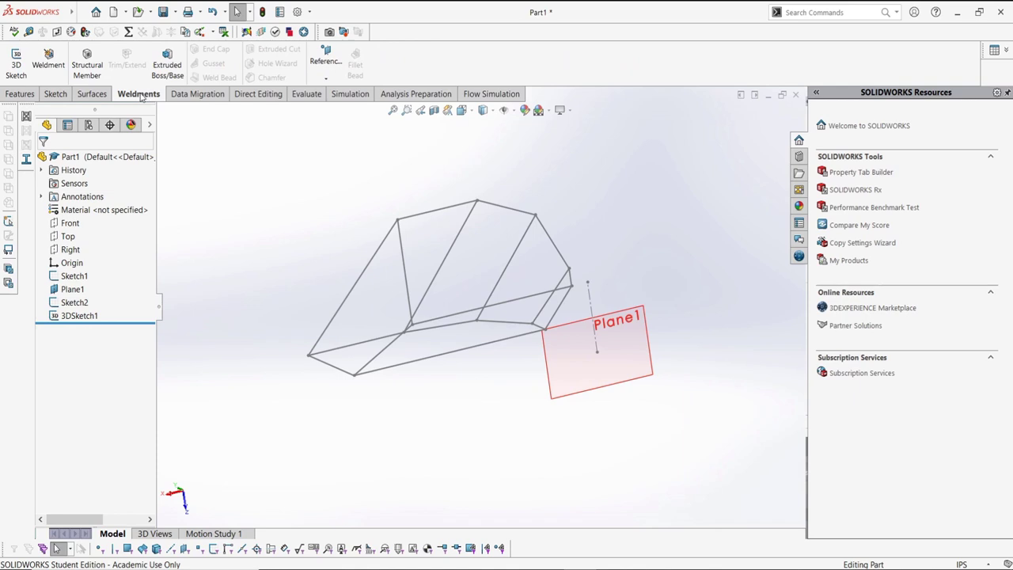
left_click(88, 67)
left_click(108, 254)
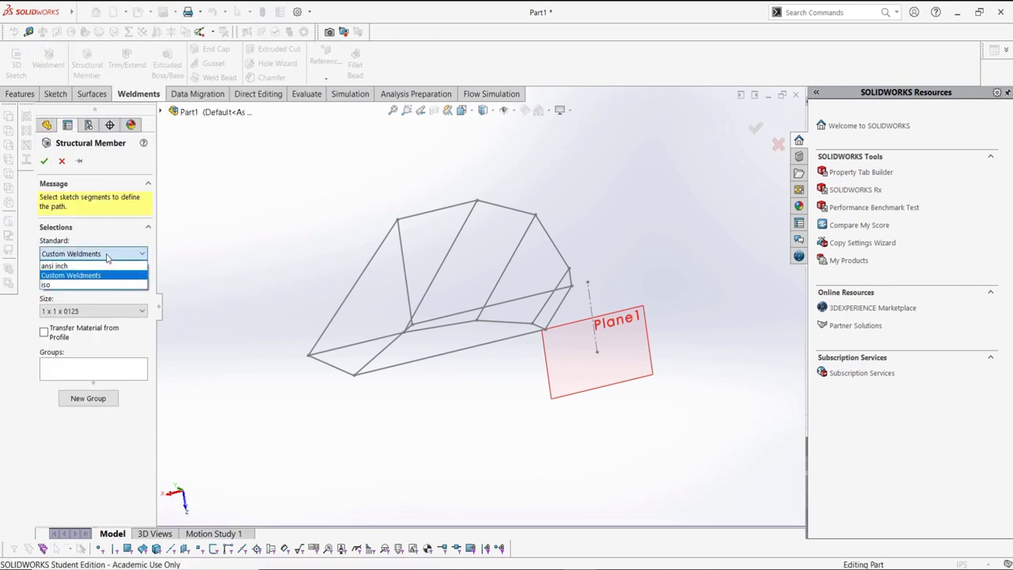
left_click(112, 266)
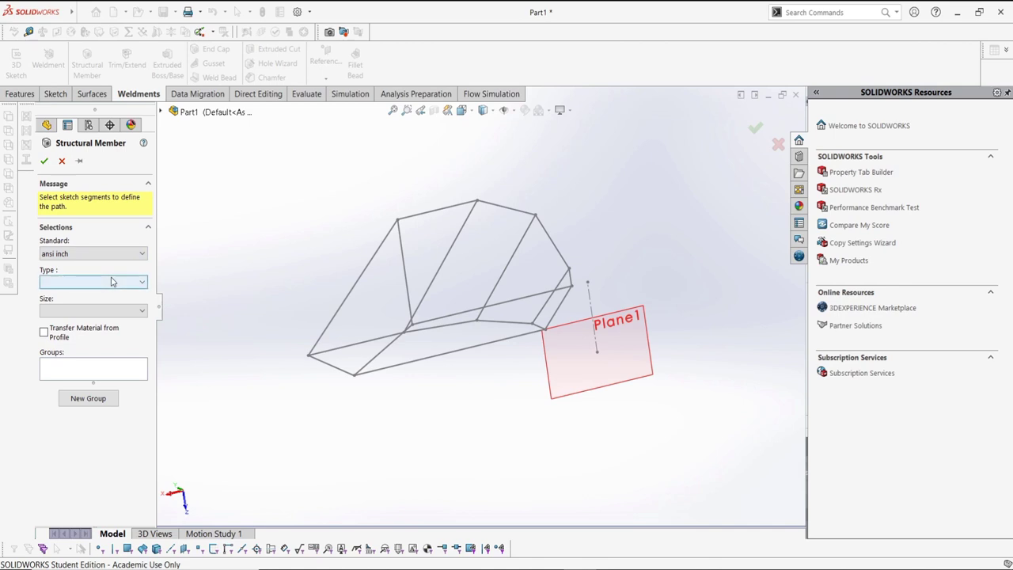
left_click(113, 282)
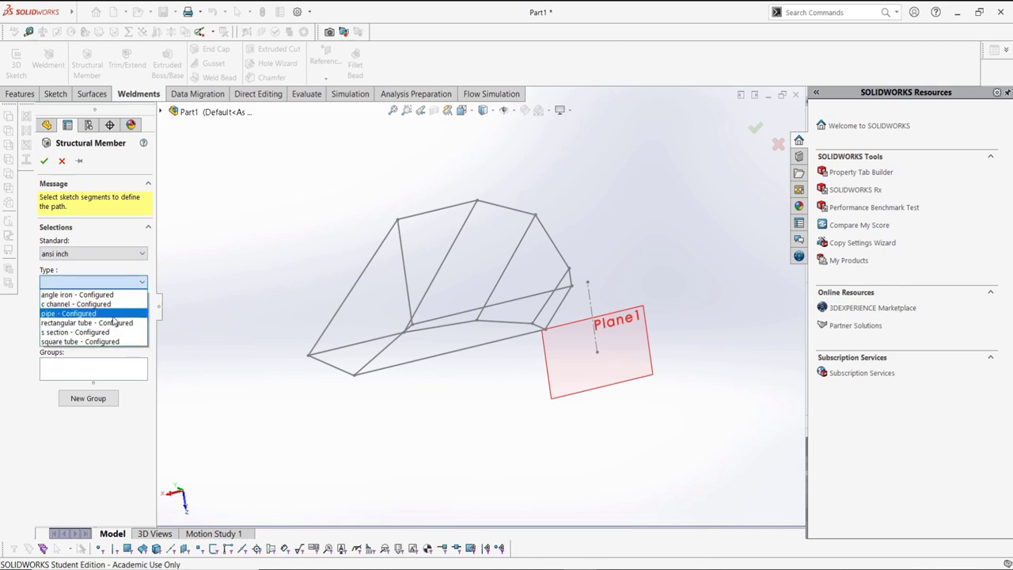
left_click(115, 314)
left_click(104, 311)
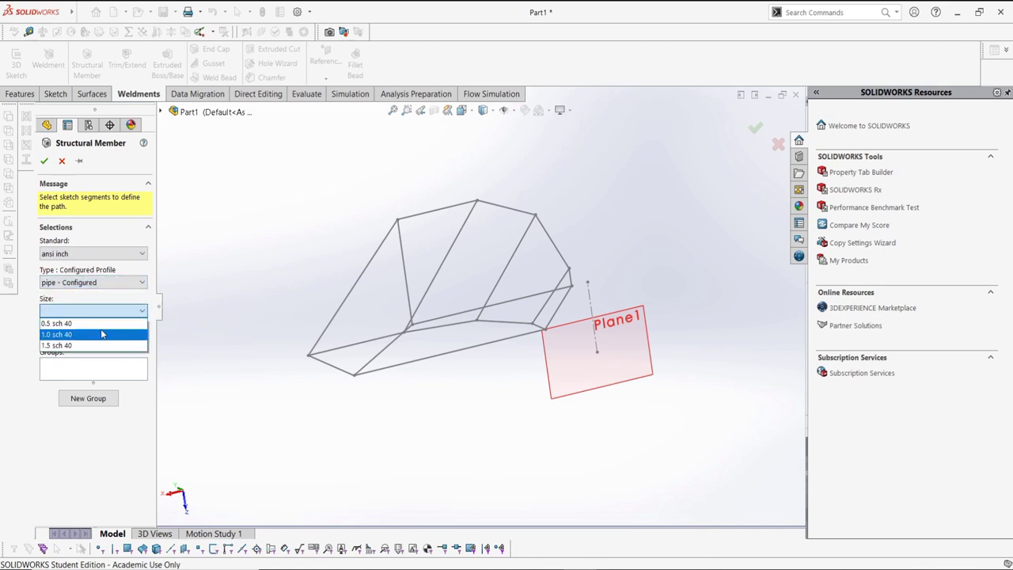
left_click(103, 323)
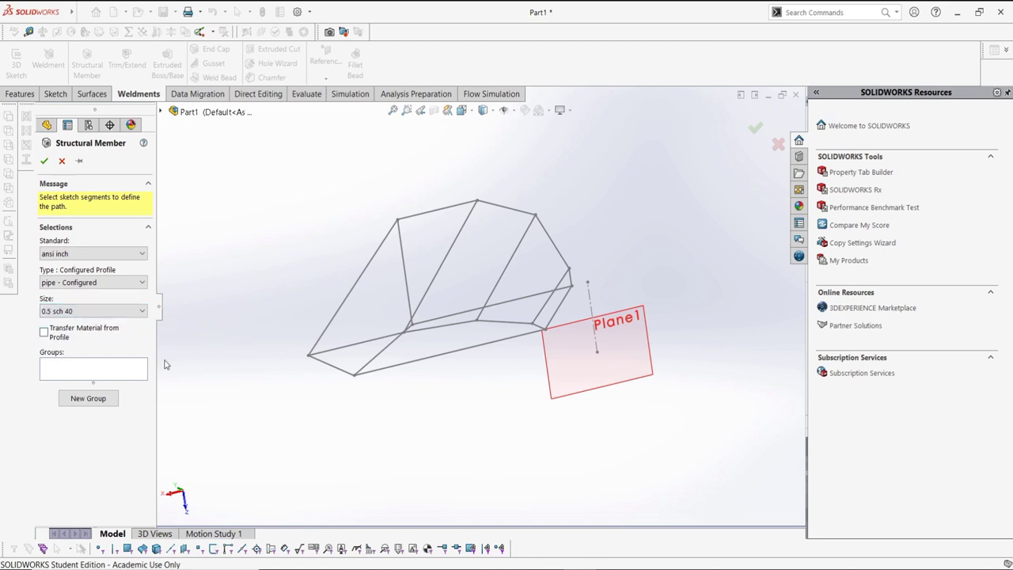
Select all six edges of the first profile as path segments of the structural member's first group.
left_click(131, 375)
left_click(325, 366)
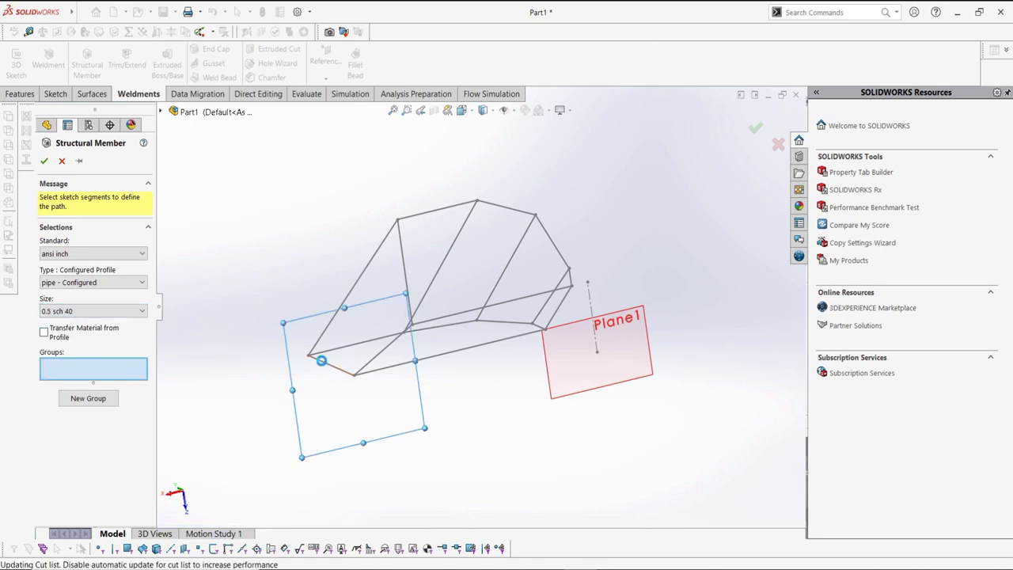
left_click(354, 349)
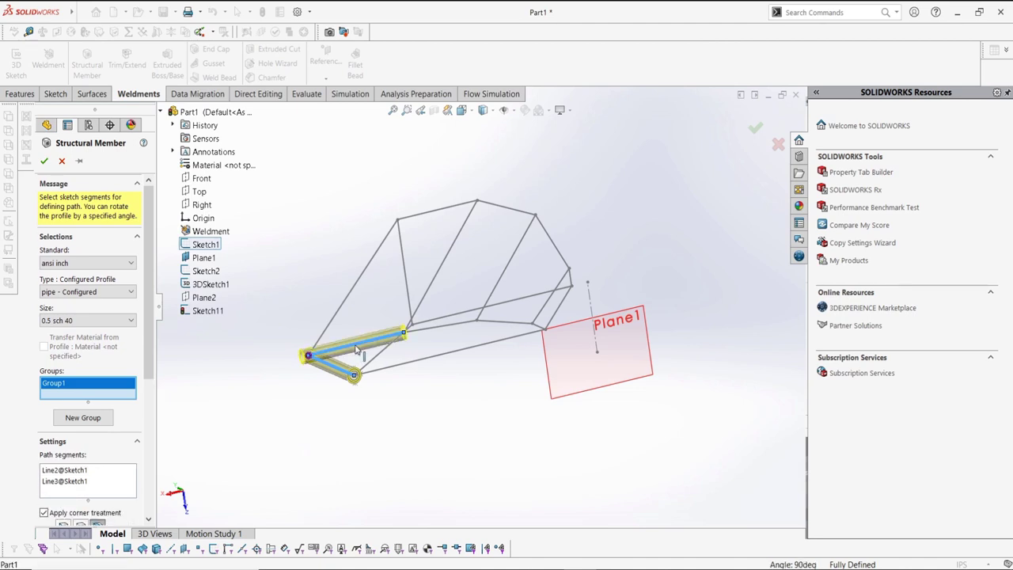
left_click(476, 327)
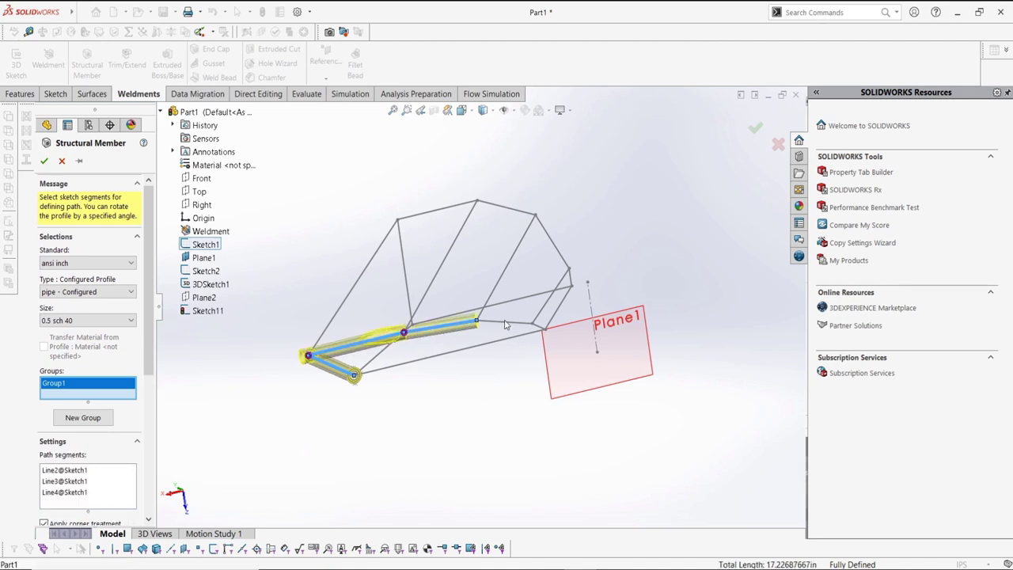
left_click(504, 326)
middle_click_drag(501, 336, 531, 394)
middle_click_drag(299, 244, 334, 312)
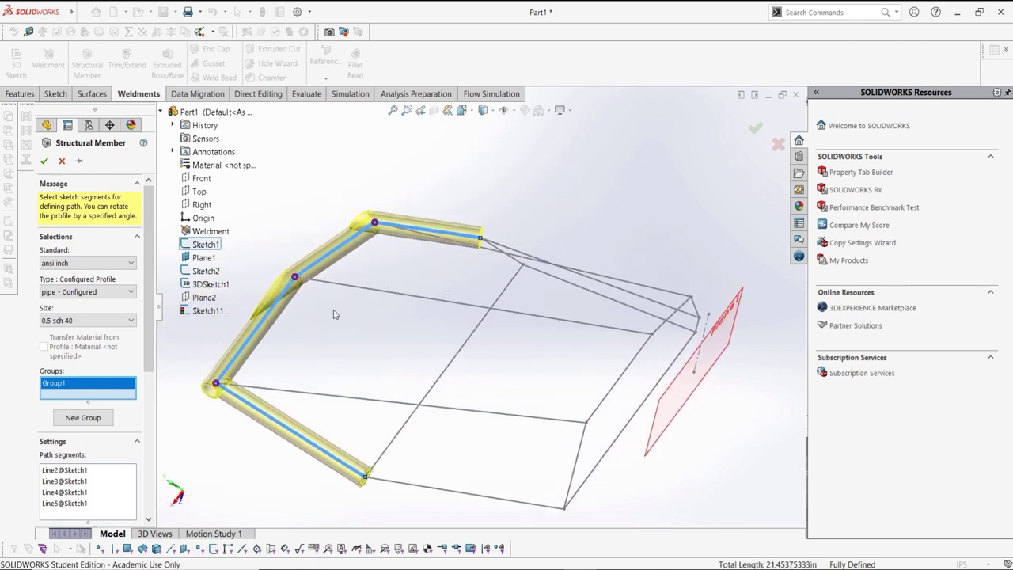
left_click(514, 266)
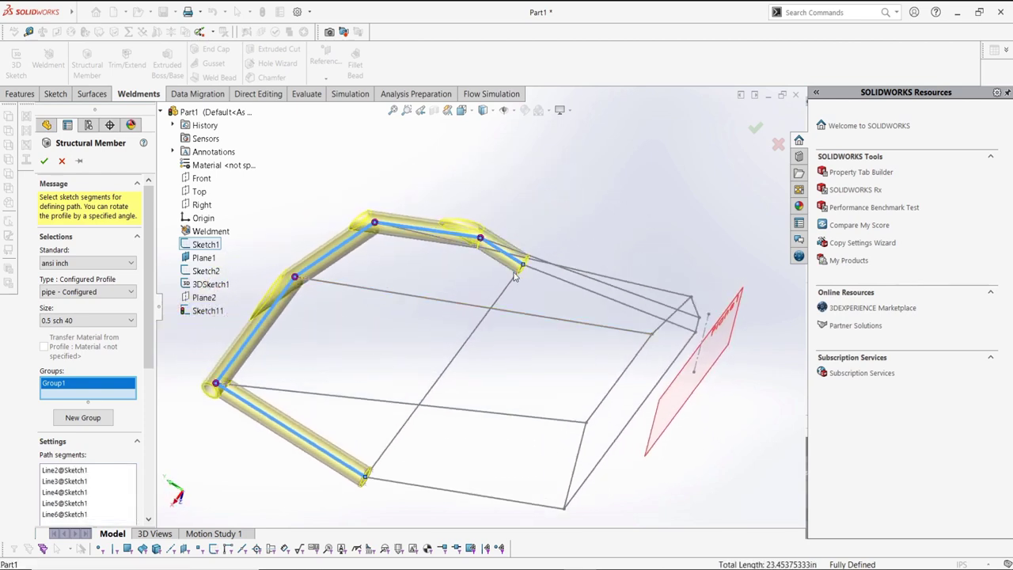
left_click(514, 280)
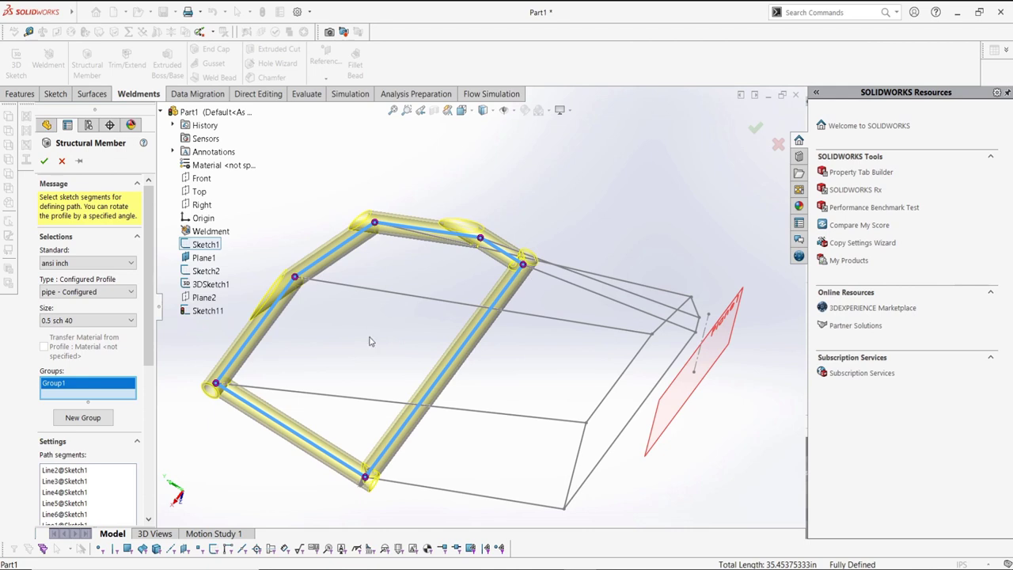
scroll(520, 266, "down", 8)
scroll(457, 278, "up", 6)
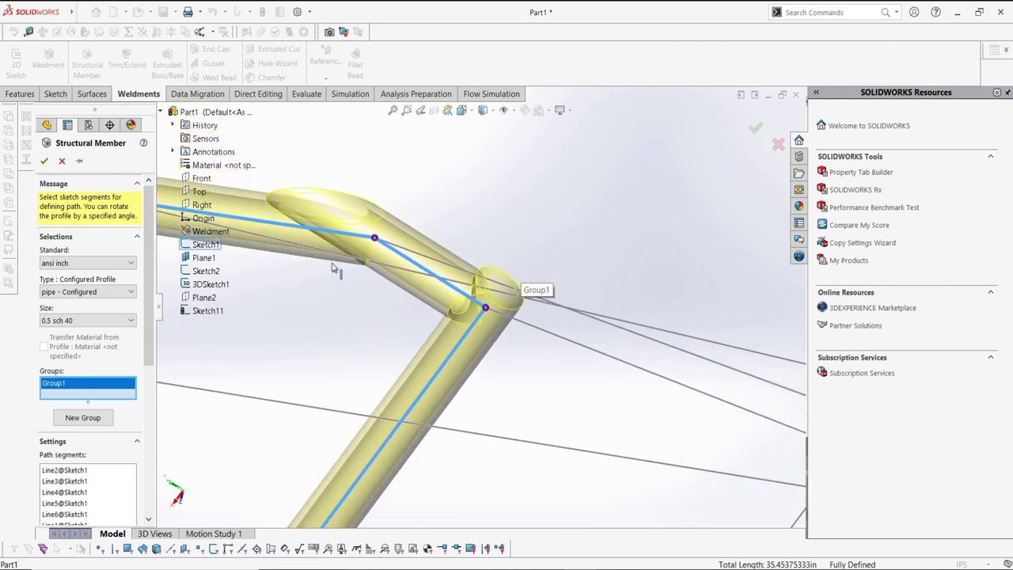
Set the corner treatment of the first profile's group to end miter.
scroll(339, 266, "down", 2)
scroll(443, 269, "down", 2)
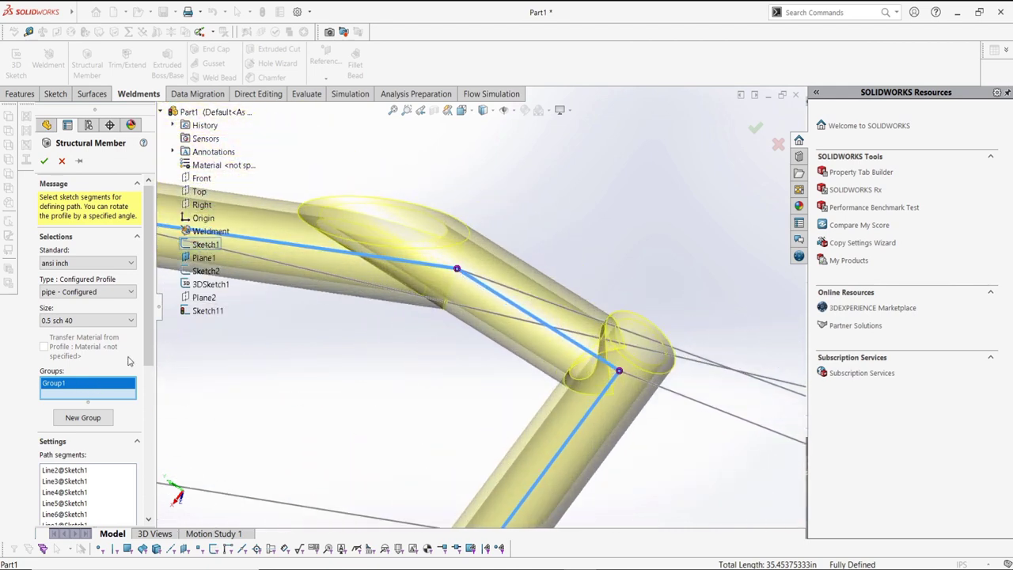
scroll(123, 367, "down", 5)
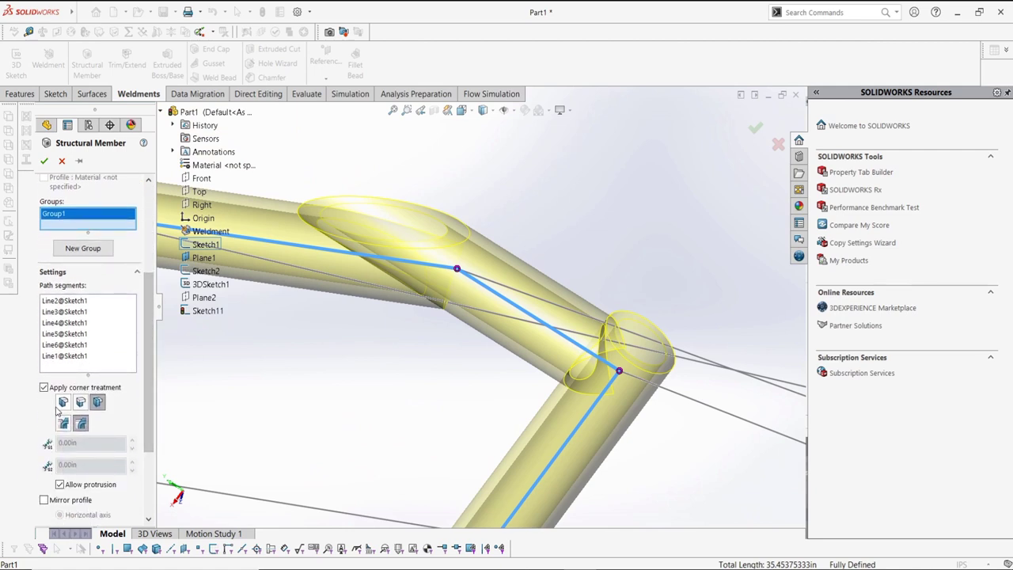
left_click(63, 403)
scroll(356, 364, "up", 7)
scroll(394, 394, "down", 2)
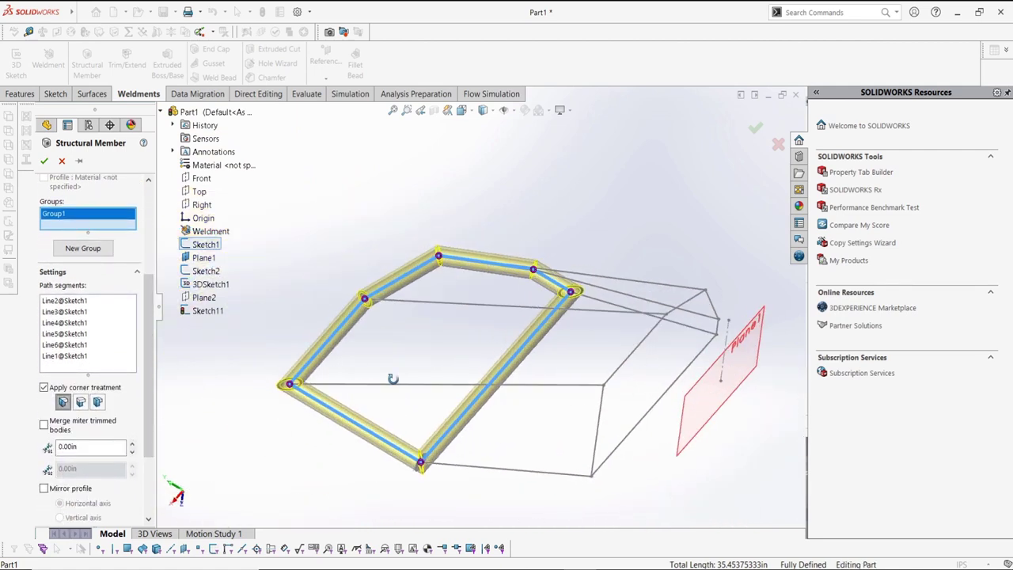
middle_click_drag(393, 394, 386, 338)
Add a new group to the structural member containing all six edges of the second profile.
left_click(67, 248)
middle_click_drag(507, 341, 553, 327)
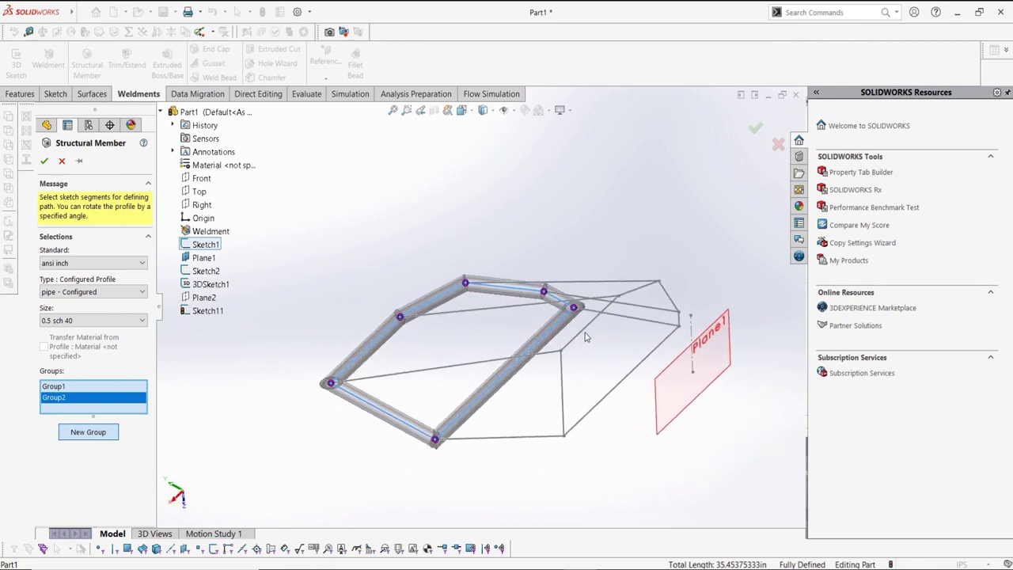
left_click(590, 330)
left_click(634, 292)
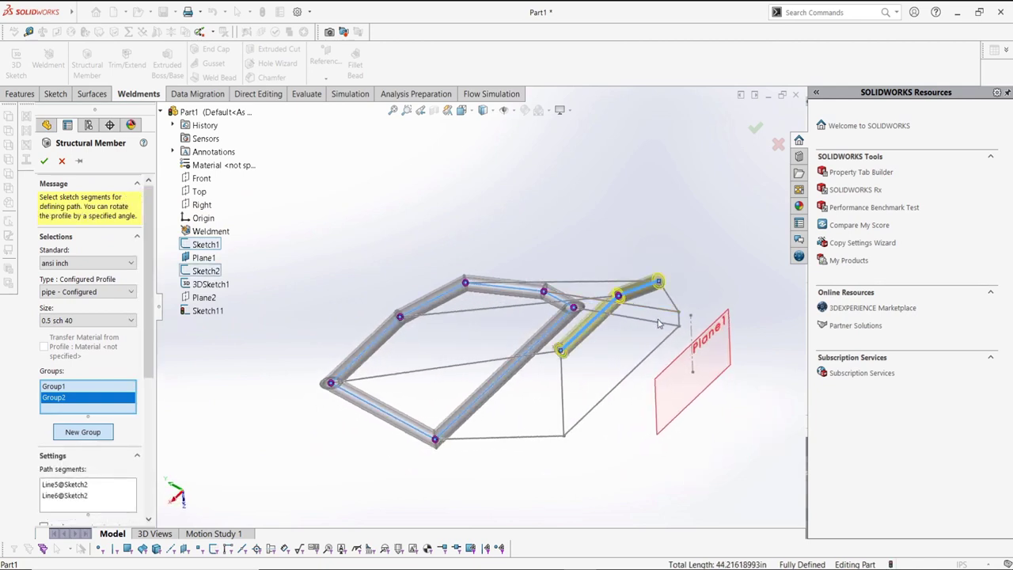
left_click(675, 306)
left_click(679, 320)
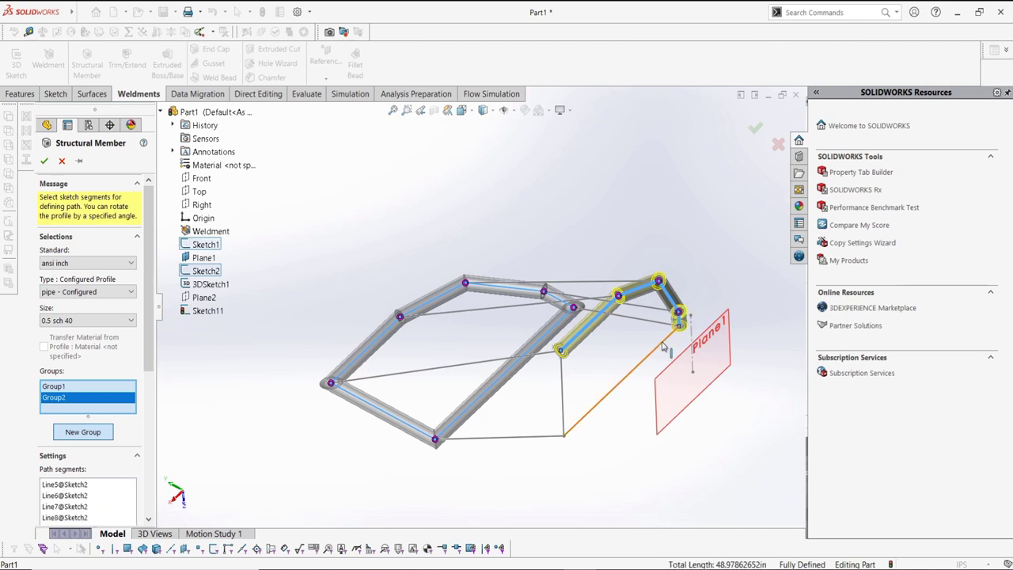
left_click(661, 347)
left_click(562, 377)
Add two new groups to the structural member, one for each of two adjacent connecting lines between the profiles.
middle_click_drag(590, 384, 579, 290)
scroll(554, 261, "down", 8)
scroll(448, 386, "up", 8)
middle_click_drag(448, 386, 498, 428)
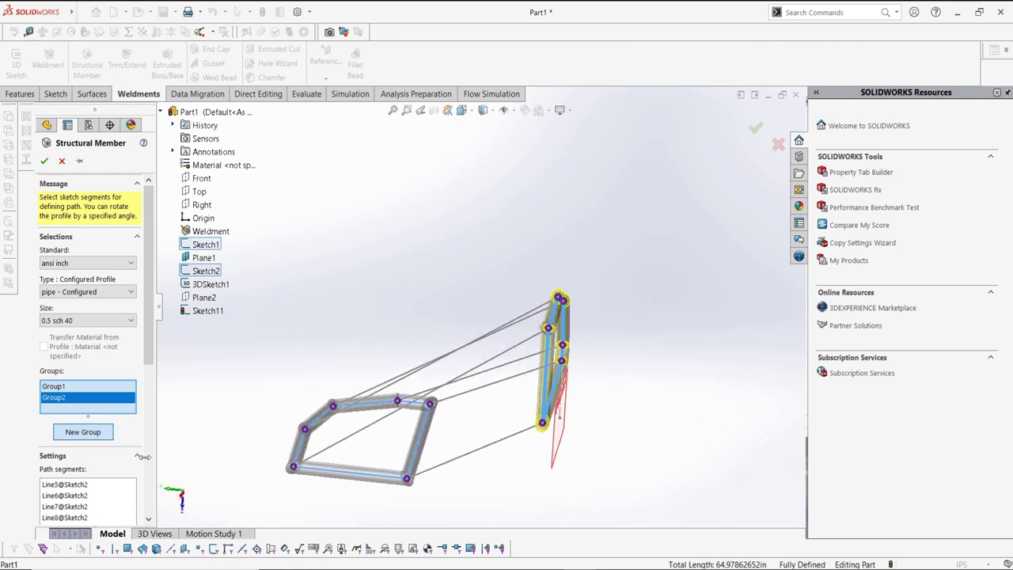
left_click(83, 433)
left_click(485, 455)
middle_click_drag(522, 391, 221, 410)
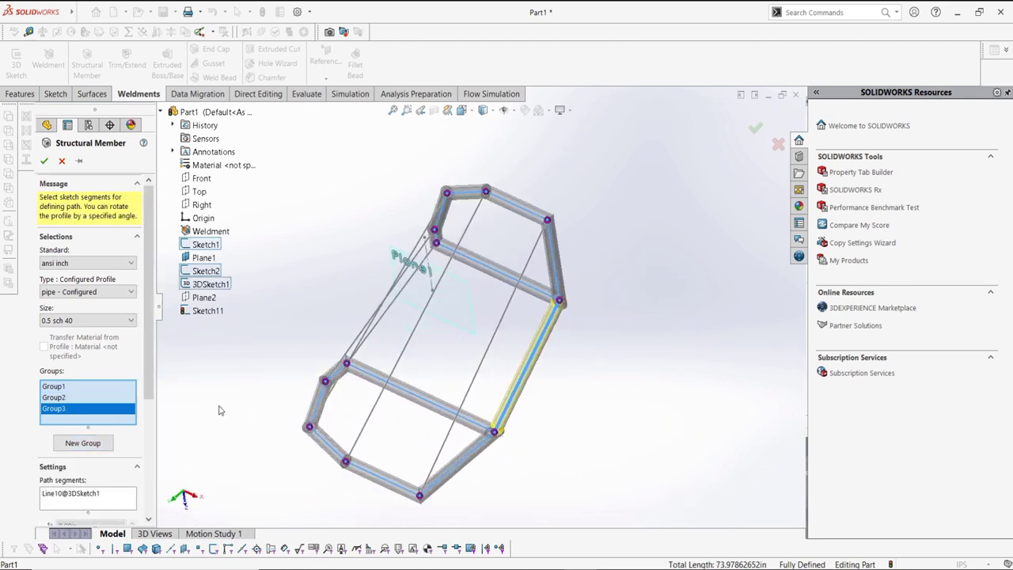
left_click(83, 443)
left_click(488, 360)
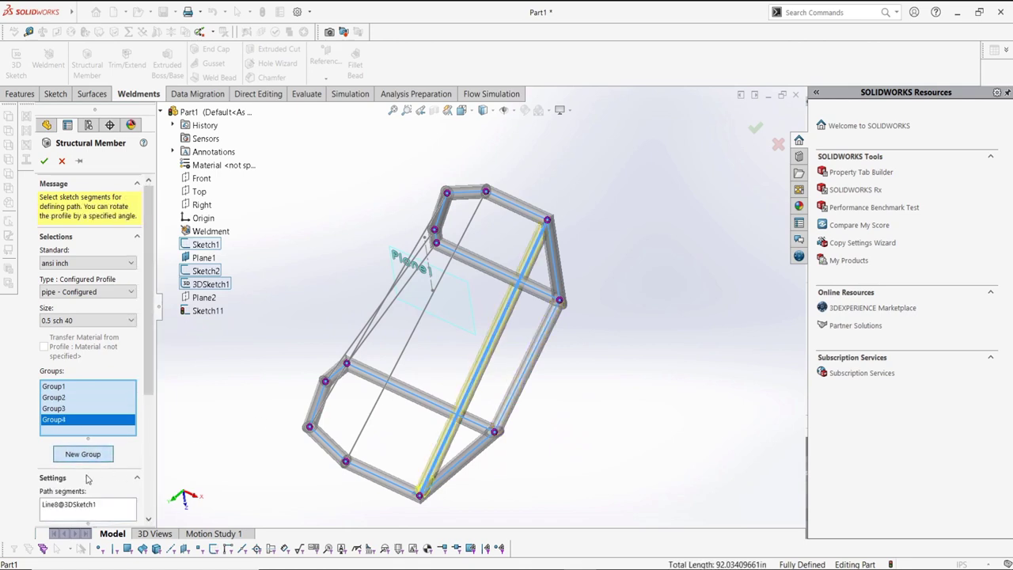
Add two more groups, each containing the next connecting line between the two profiles.
left_click(88, 455)
left_click(420, 329)
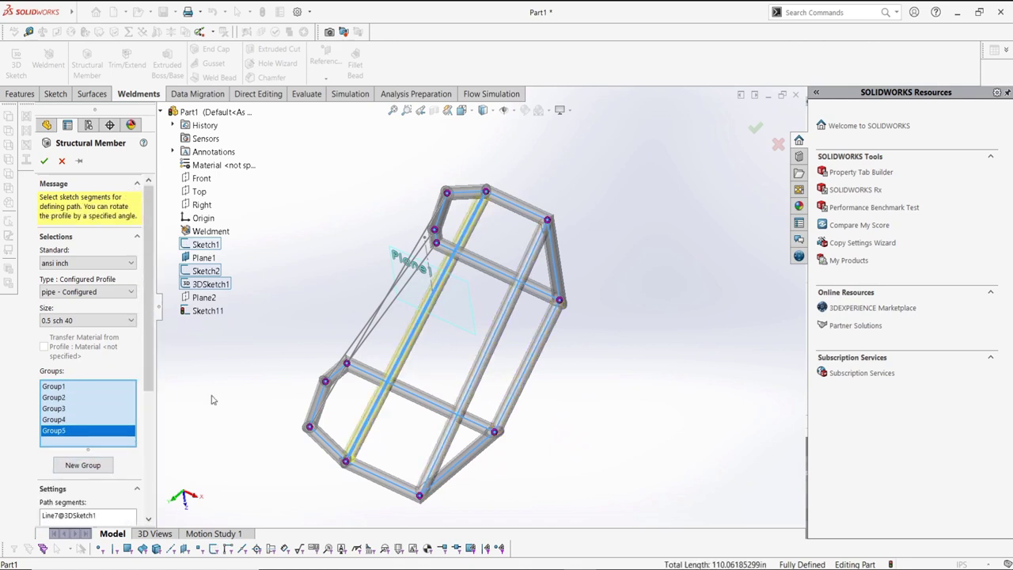
left_click(82, 465)
middle_click_drag(415, 317, 425, 355)
left_click(374, 325)
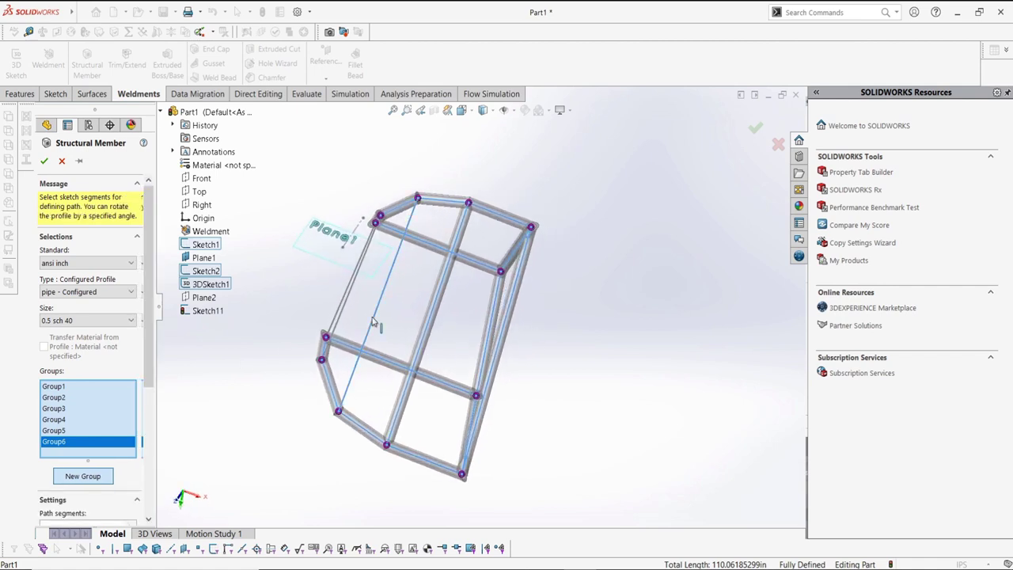
Add separate groups for the last two connecting lines and accept the structural member.
left_click(83, 476)
middle_click_drag(427, 317, 407, 315)
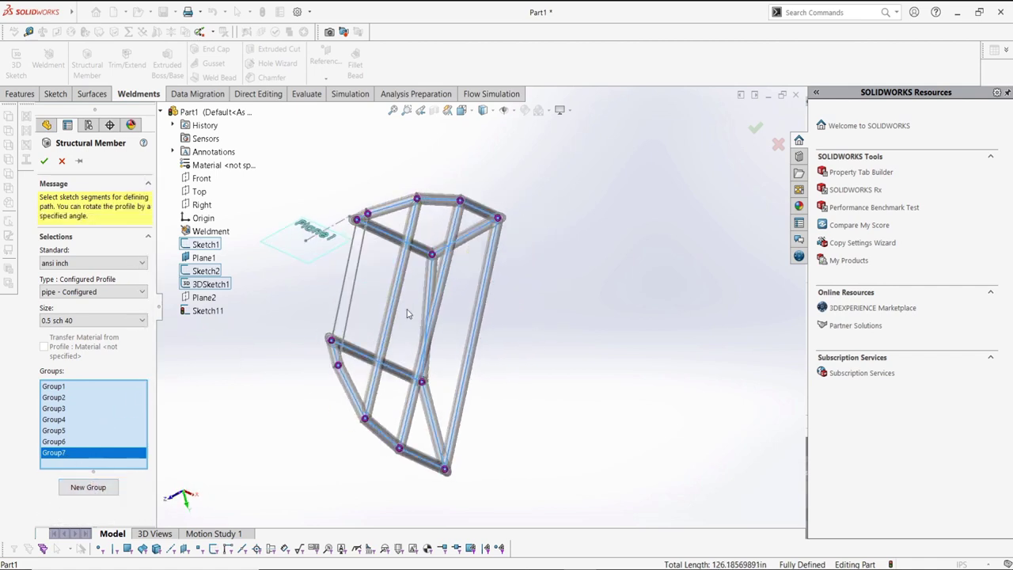
left_click(354, 301)
scroll(356, 298, "down", 5)
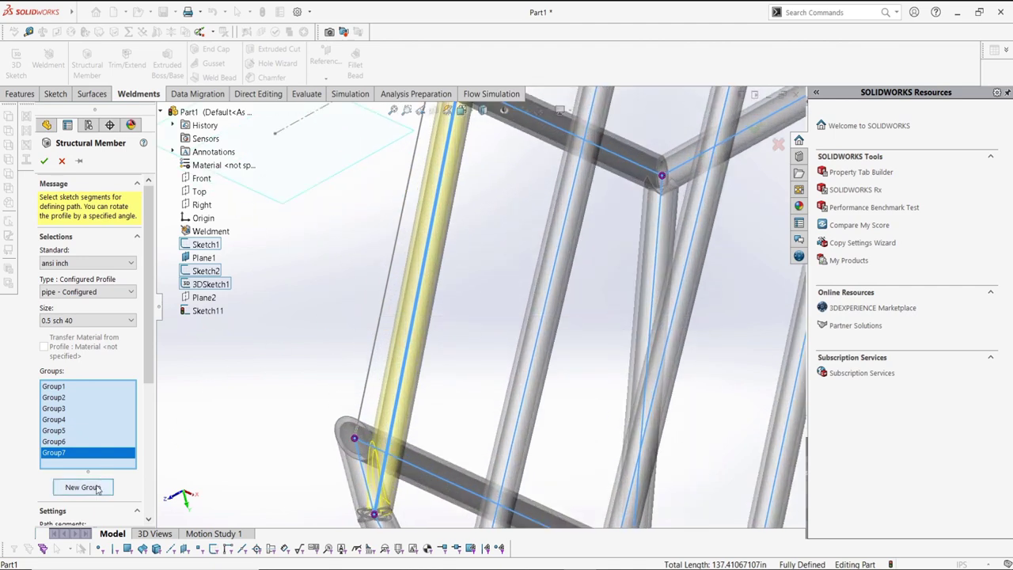
left_click(97, 489)
left_click(375, 342)
middle_click_drag(376, 342, 355, 353)
left_click(45, 161)
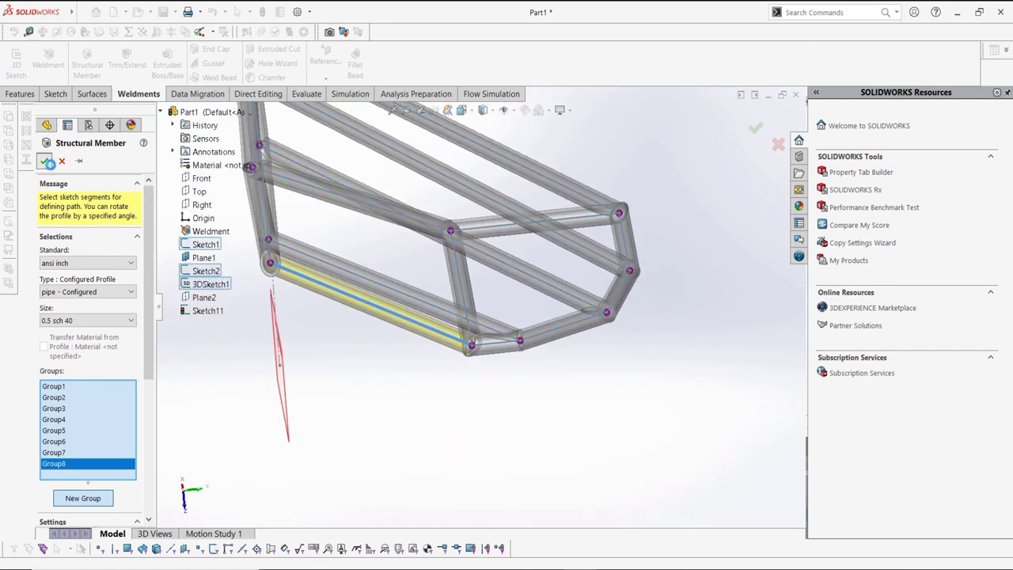
Examine how the pipes are trimmed where the connecting members meet the profile corners.
scroll(599, 275, "down", 5)
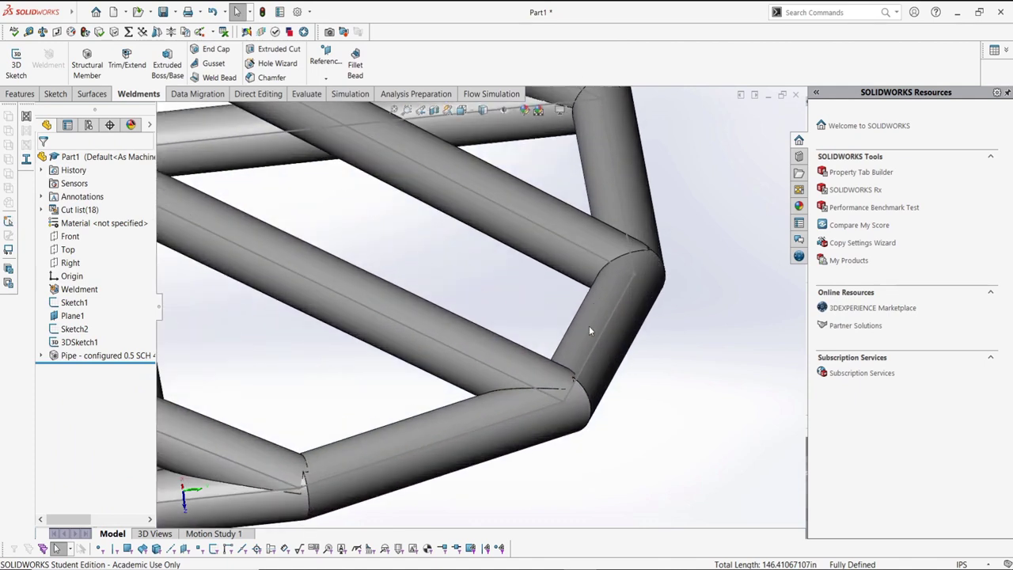
scroll(575, 335, "up", 3)
scroll(421, 346, "down", 7)
middle_click_drag(533, 296, 559, 305)
scroll(559, 304, "up", 2)
scroll(559, 308, "up", 8)
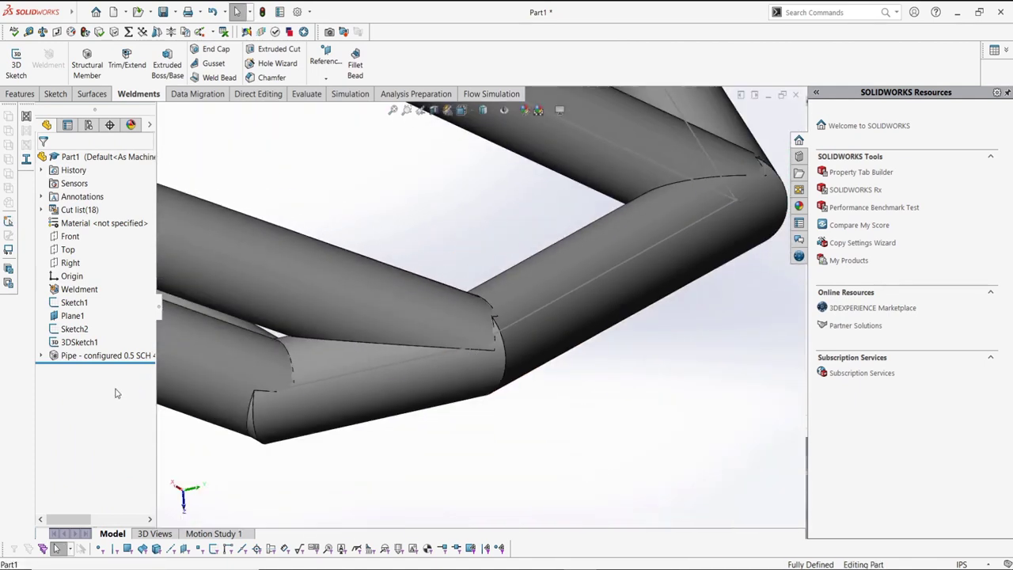
scroll(390, 299, "down", 5)
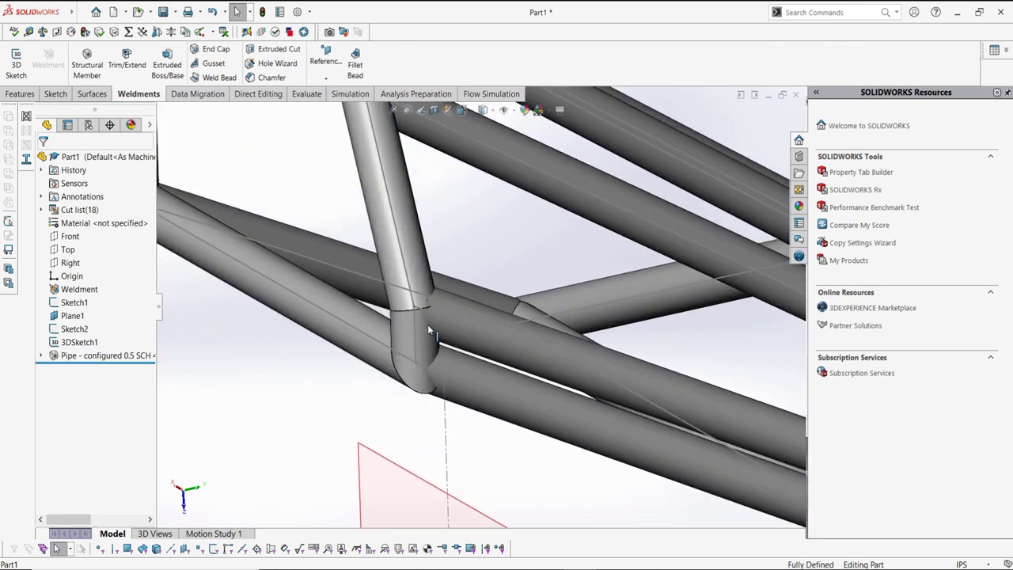
Edit the pipe structural member and set both groups to trim order 1 at the corner beside the first profile's short edge.
left_click(92, 356)
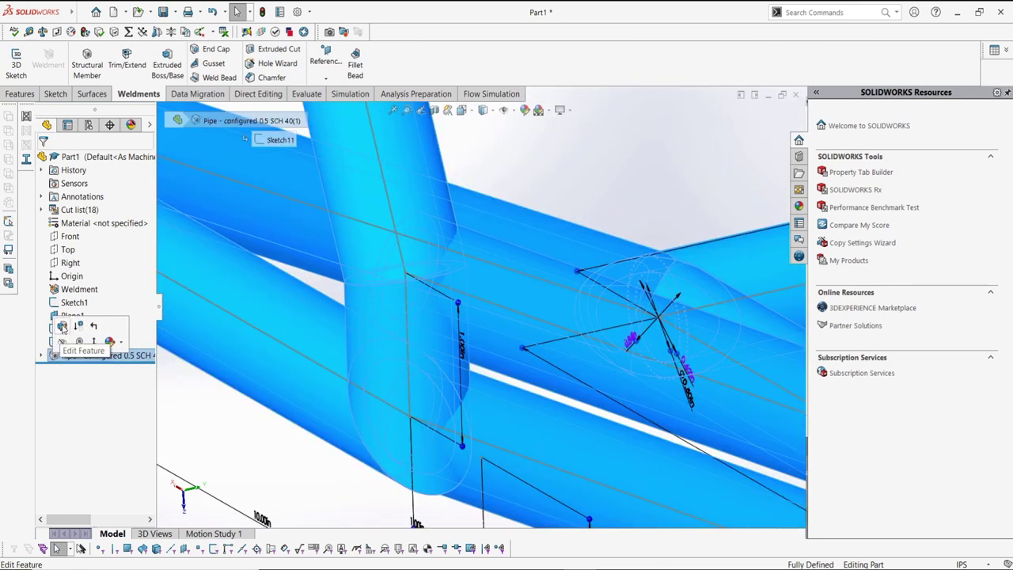
left_click(59, 326)
scroll(484, 317, "up", 6)
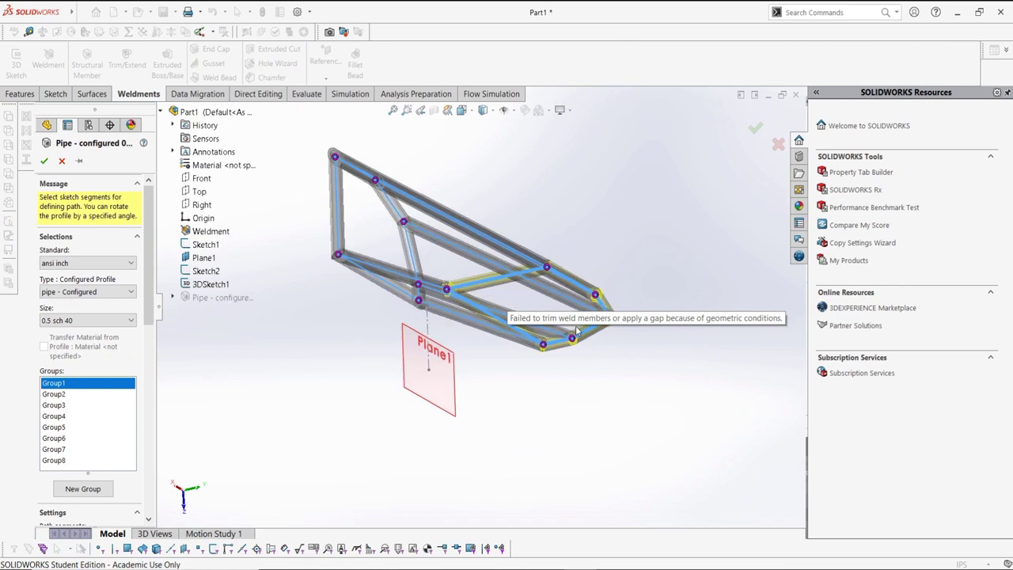
scroll(567, 317, "down", 5)
scroll(567, 316, "down", 2)
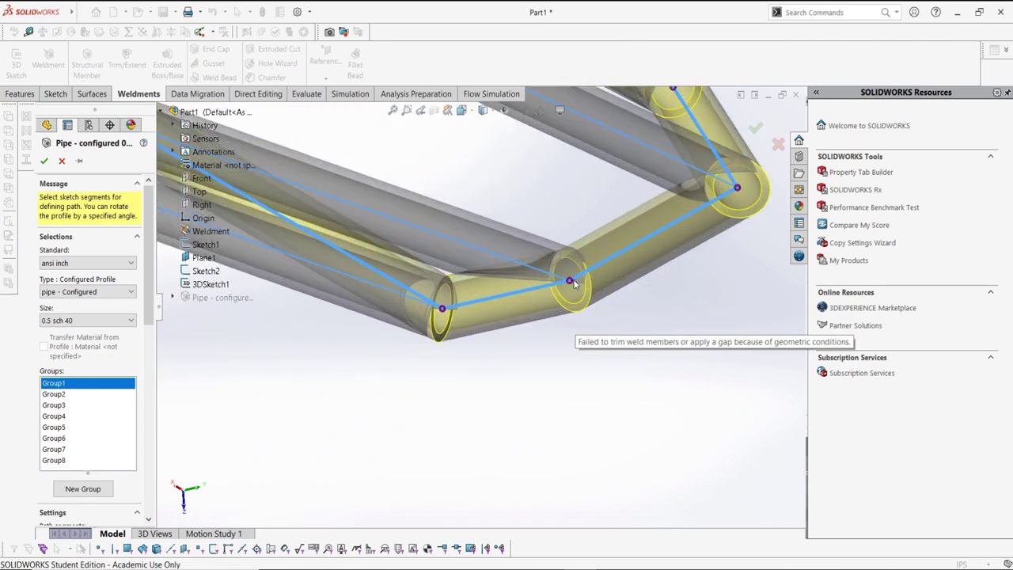
left_click(570, 281)
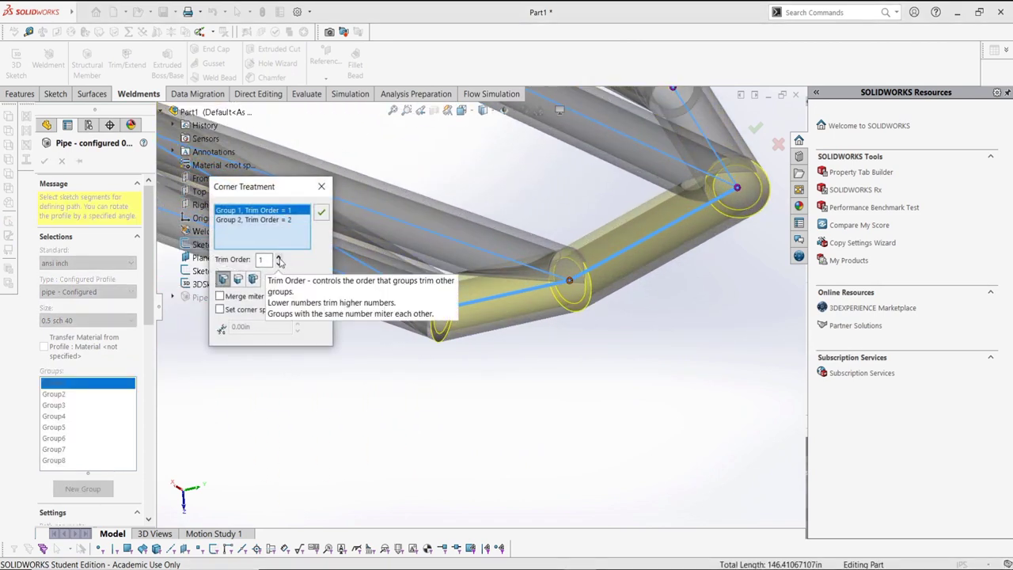
left_click(279, 257)
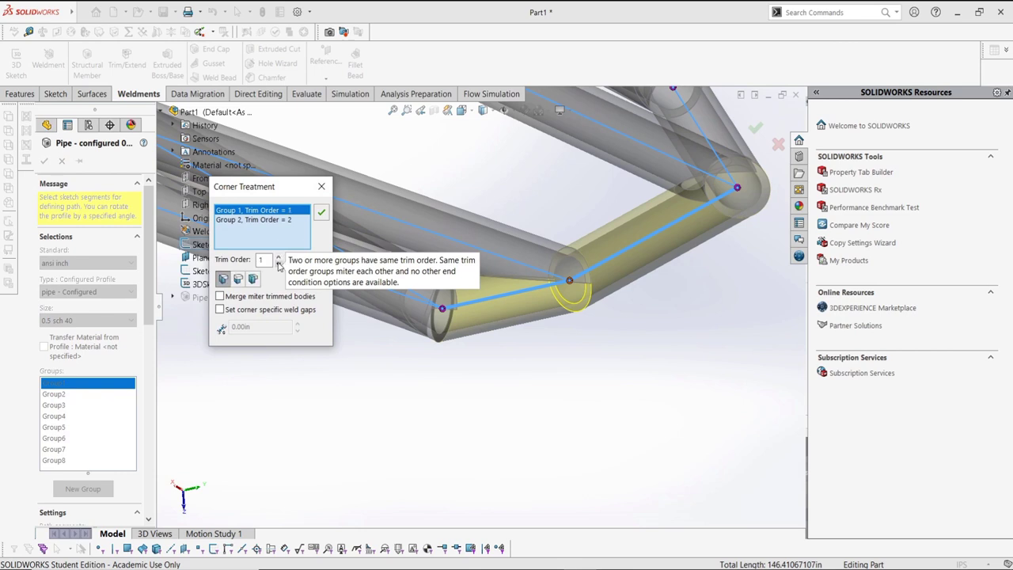
left_click(277, 220)
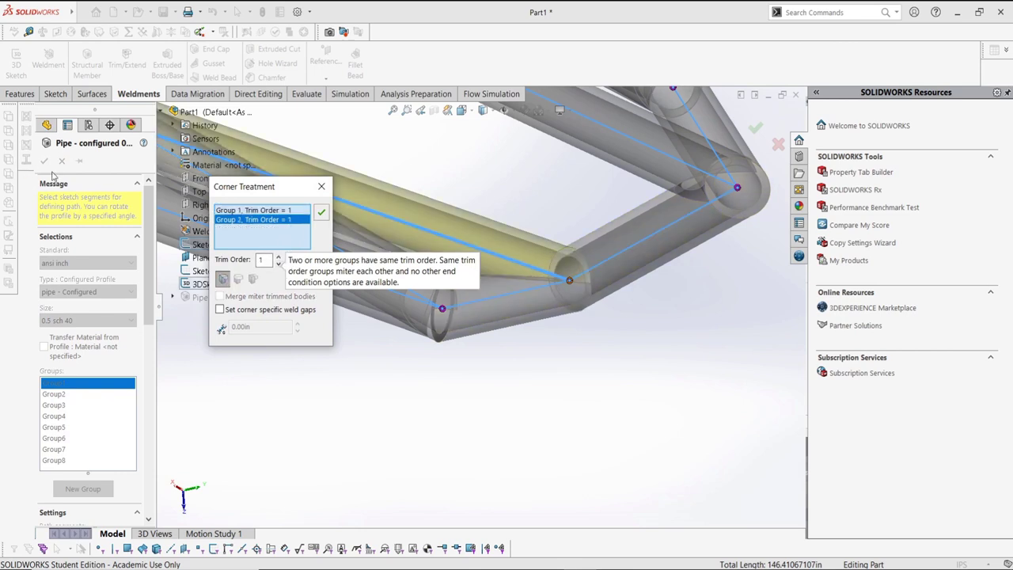
left_click(322, 212)
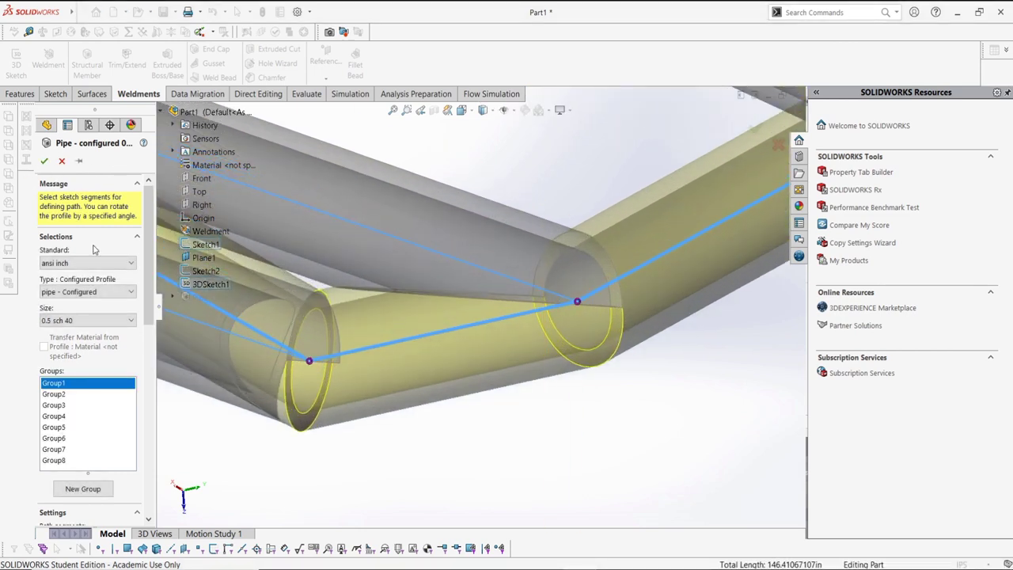
left_click(45, 161)
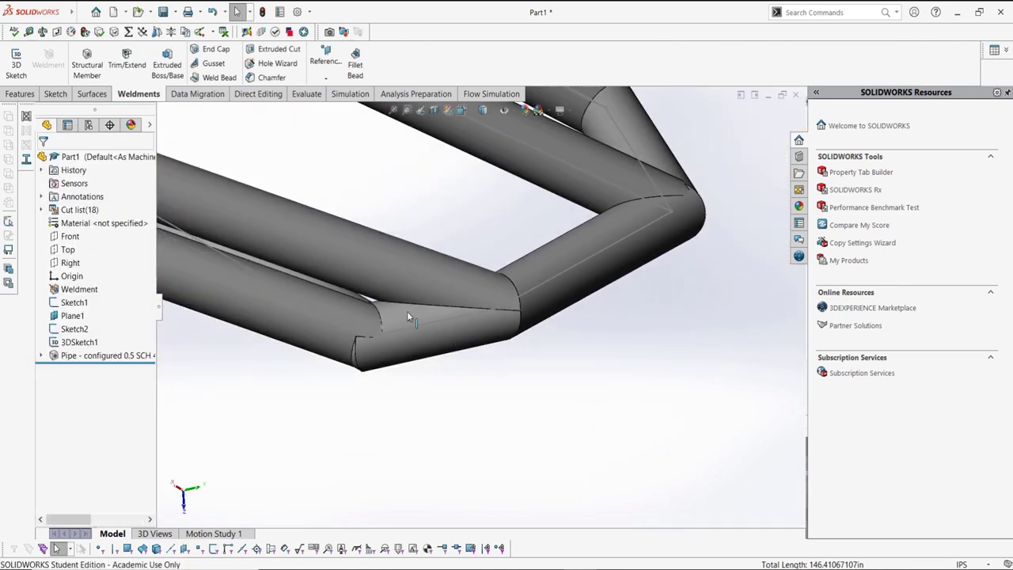
Examine the mitered joint and the remaining pipe corners for poorly trimmed ends.
scroll(414, 291, "up", 4)
middle_click_drag(403, 278, 451, 282)
scroll(413, 237, "down", 5)
scroll(413, 237, "down", 8)
scroll(536, 396, "up", 10)
scroll(507, 303, "down", 6)
middle_click_drag(487, 319, 535, 212)
scroll(459, 340, "down", 5)
scroll(460, 332, "up", 5)
scroll(491, 244, "down", 3)
Edit the structural member and set Group 2 to trim order 1 at the far corner of the second profile's longest edge.
left_click(467, 262)
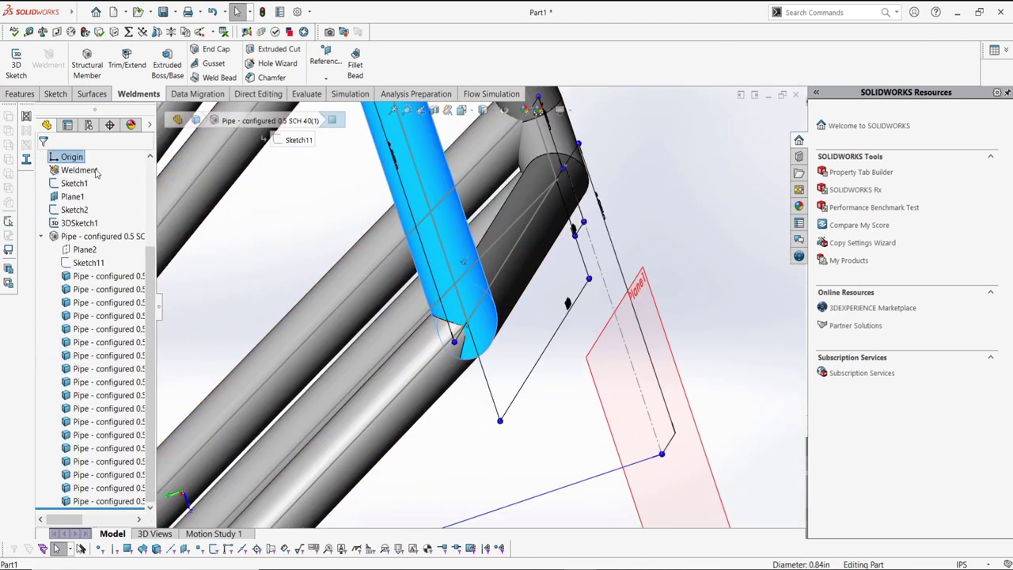
left_click(70, 239)
left_click(80, 206)
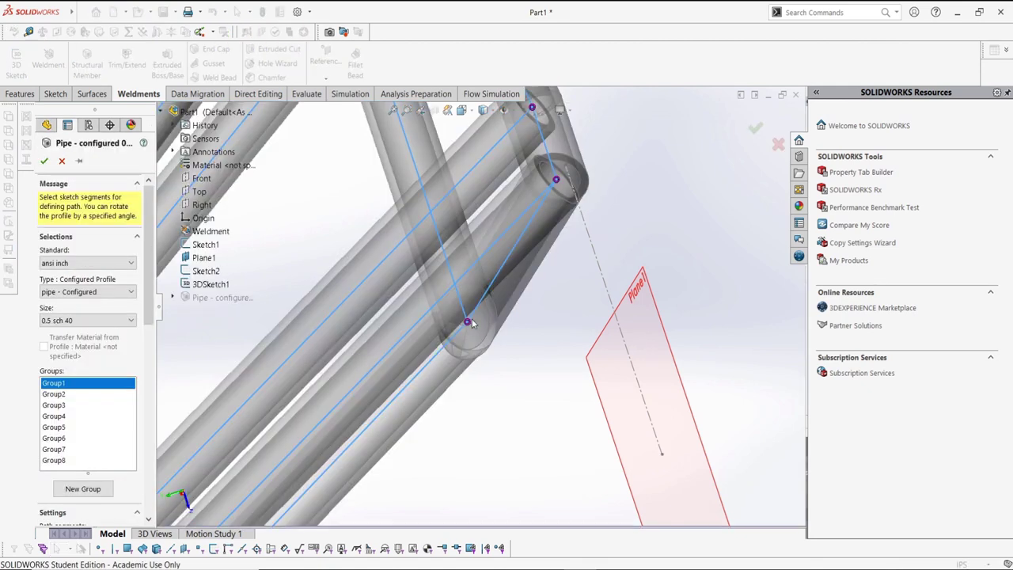
left_click(467, 321)
left_click(253, 220)
left_click(278, 263)
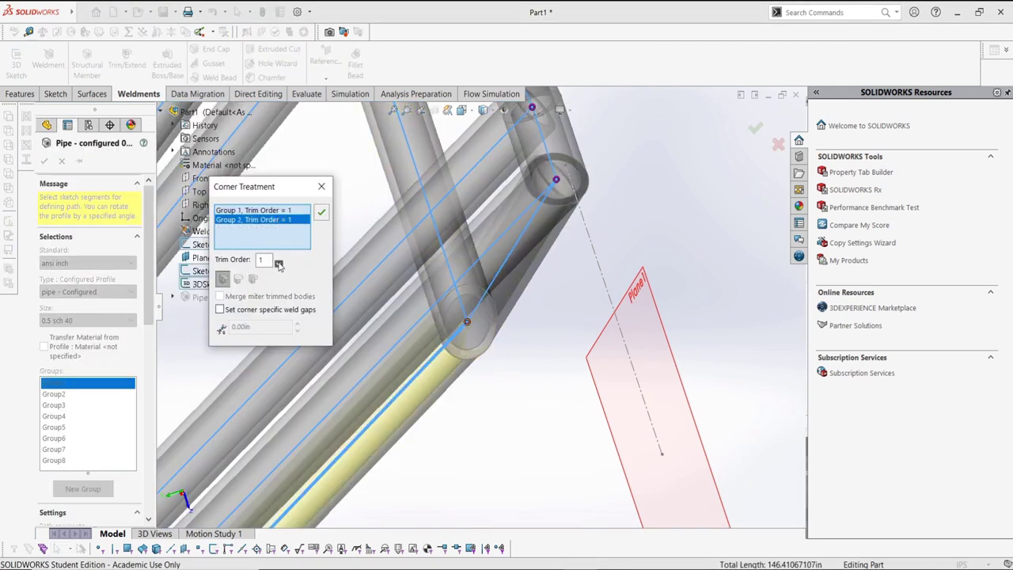
left_click(321, 214)
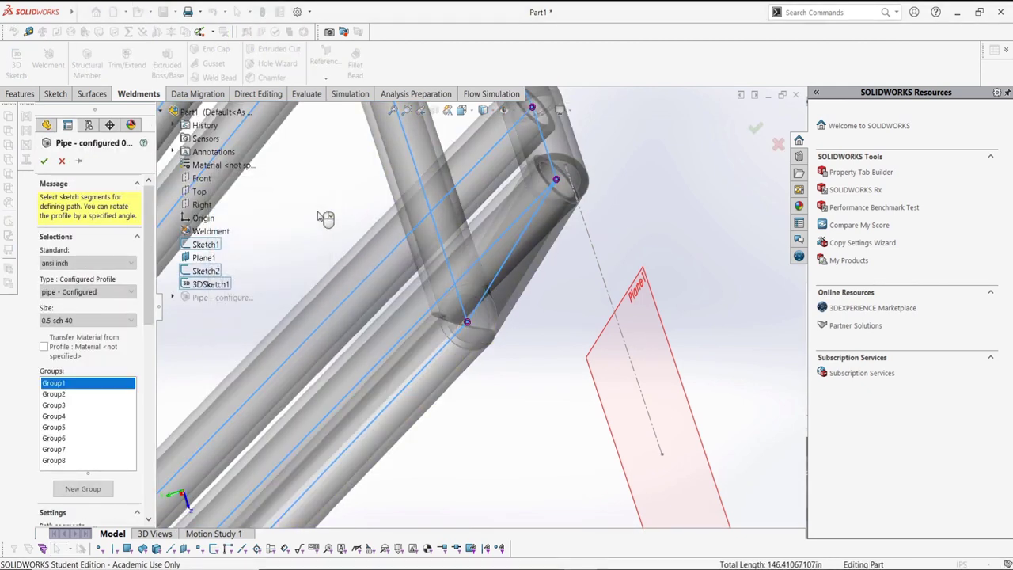
left_click(45, 161)
Examine the frame's other corners for joints where the pipes are not mitered together.
mouse_move(333, 273)
middle_mouse_down()
mouse_move(406, 309)
mouse_move(372, 320)
mouse_move(303, 371)
mouse_move(316, 358)
middle_mouse_up()
scroll(356, 325, "up", 5)
scroll(321, 345, "down", 3)
scroll(322, 349, "down", 3)
left_click(342, 288)
left_click(392, 281)
middle_click_drag(385, 321, 441, 382)
scroll(441, 382, "up", 2)
left_click(441, 382)
scroll(477, 299, "up", 3)
scroll(444, 281, "down", 5)
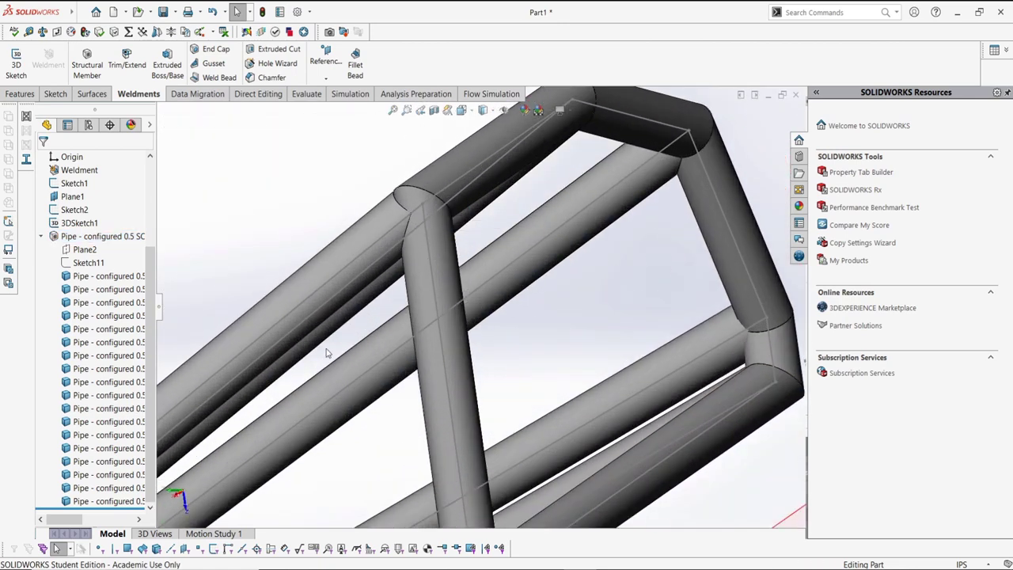
Edit the structural member and set Group 2 to trim order 1 at the second profile's adjacent corner.
left_click(88, 236)
left_click(83, 204)
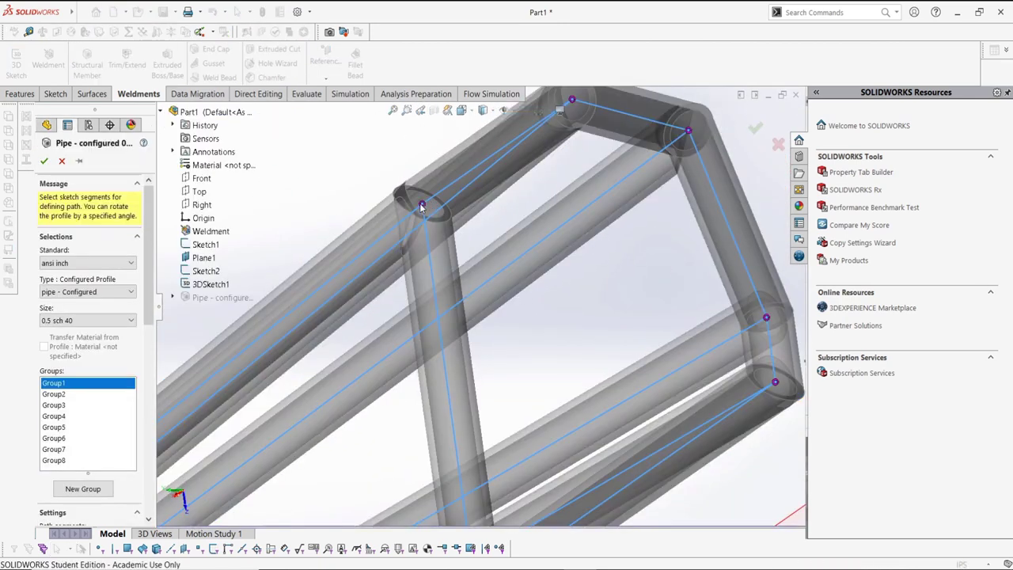
left_click(422, 204)
left_click(265, 221)
left_click(277, 262)
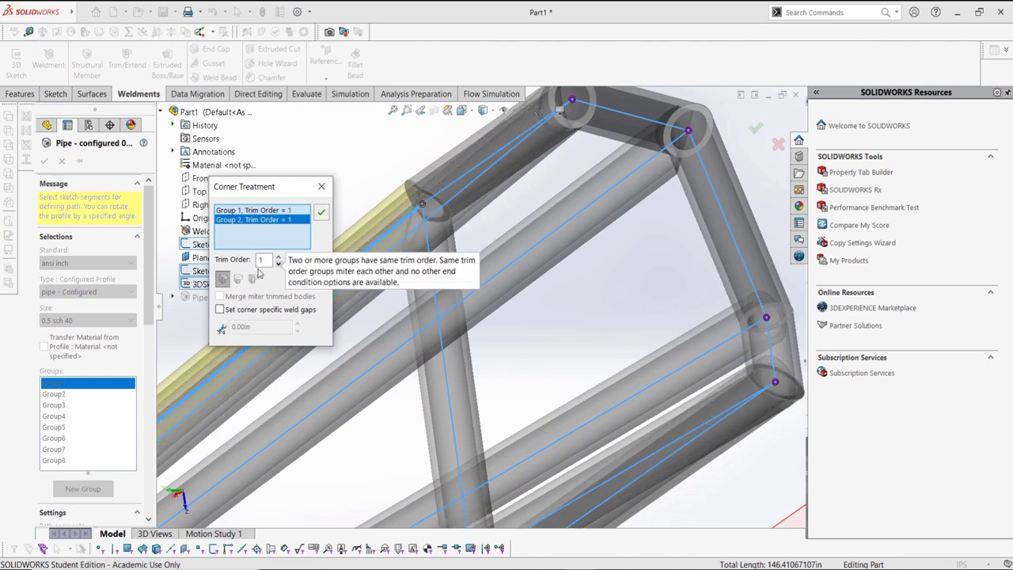
left_click(322, 216)
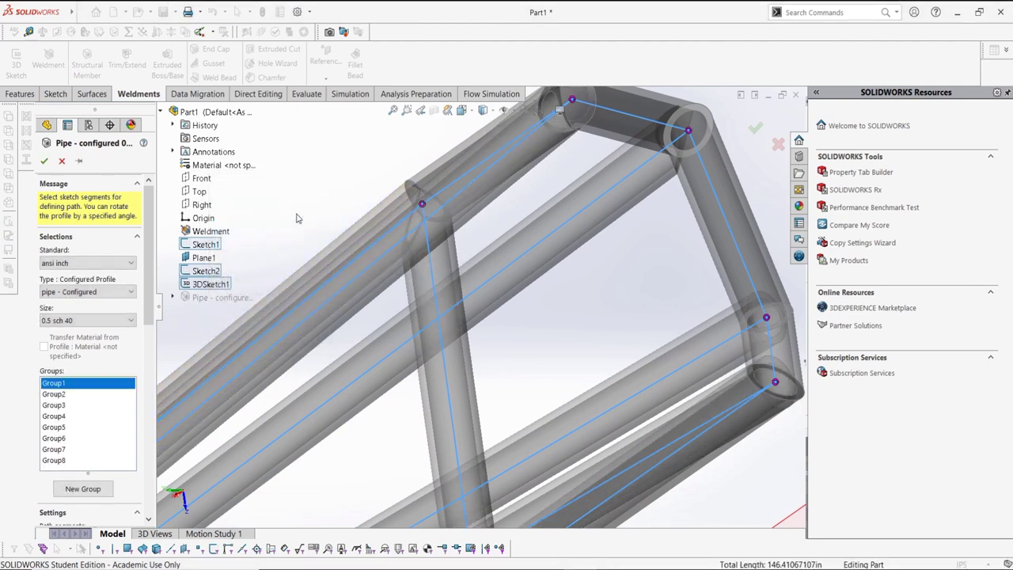
left_click(44, 161)
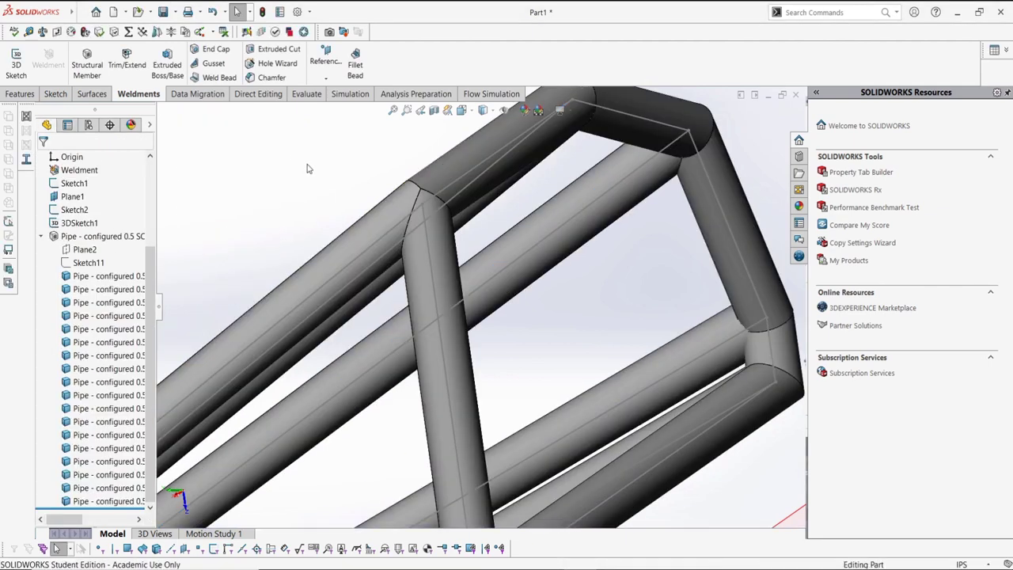
Check the mass properties of the whole frame, clear the selection and evaluate a single pipe body of the second profile.
scroll(467, 297, "up", 6)
middle_click_drag(526, 368, 479, 441)
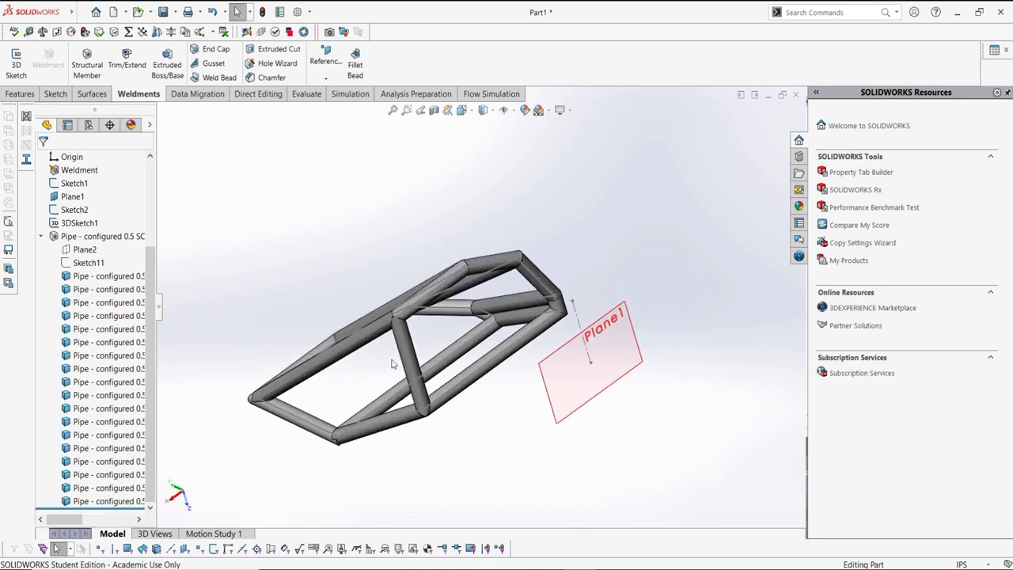
right_click_drag(391, 364, 444, 346)
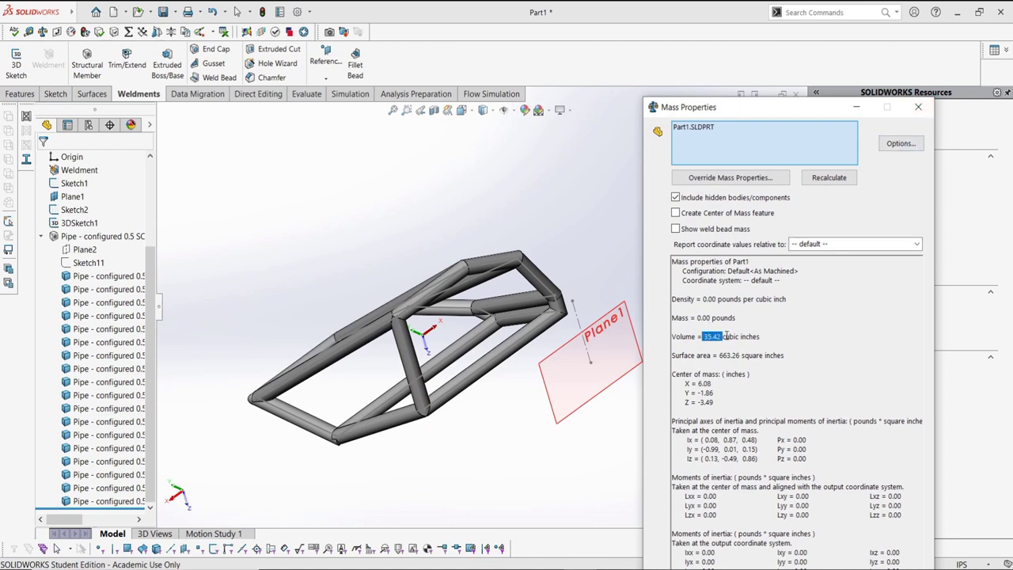
right_click(810, 147)
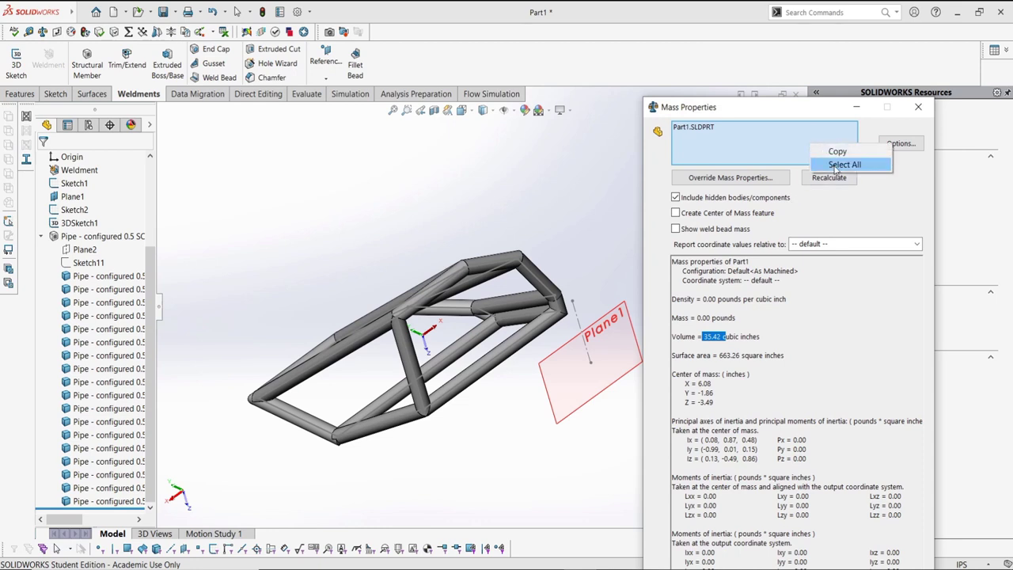
left_click(839, 165)
right_click(763, 138)
left_click(789, 145)
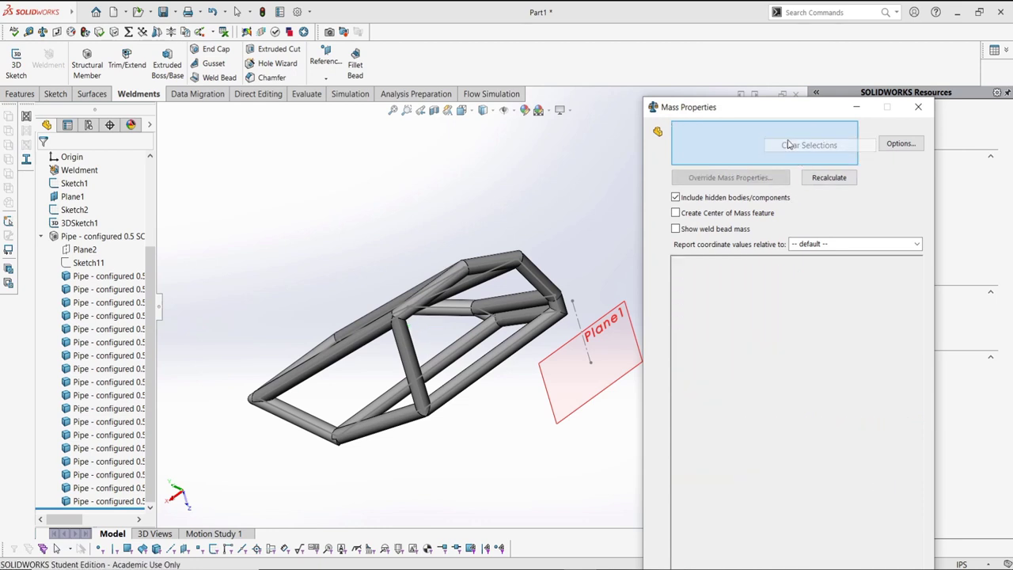
left_click(405, 361)
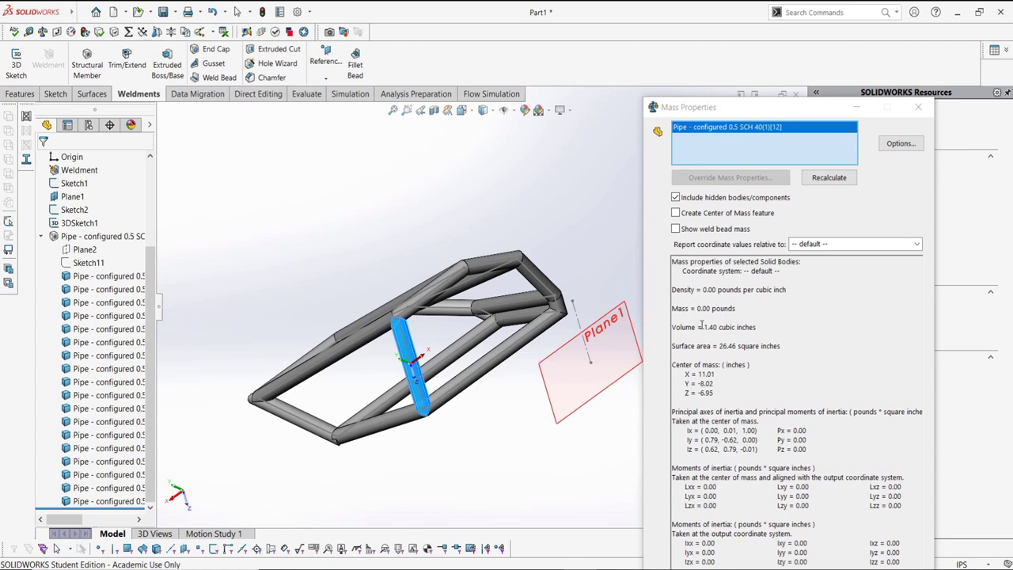
left_click(535, 391)
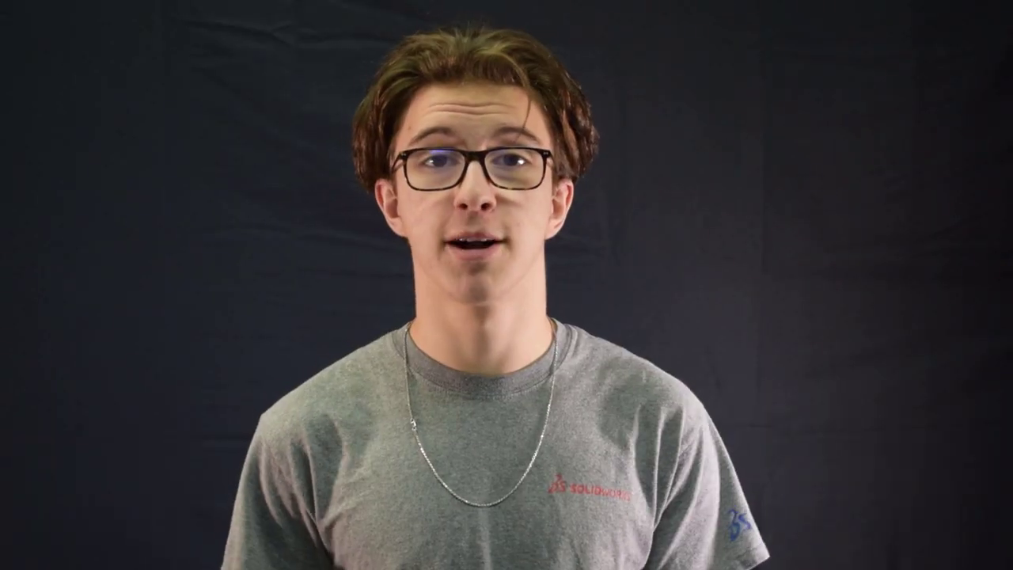